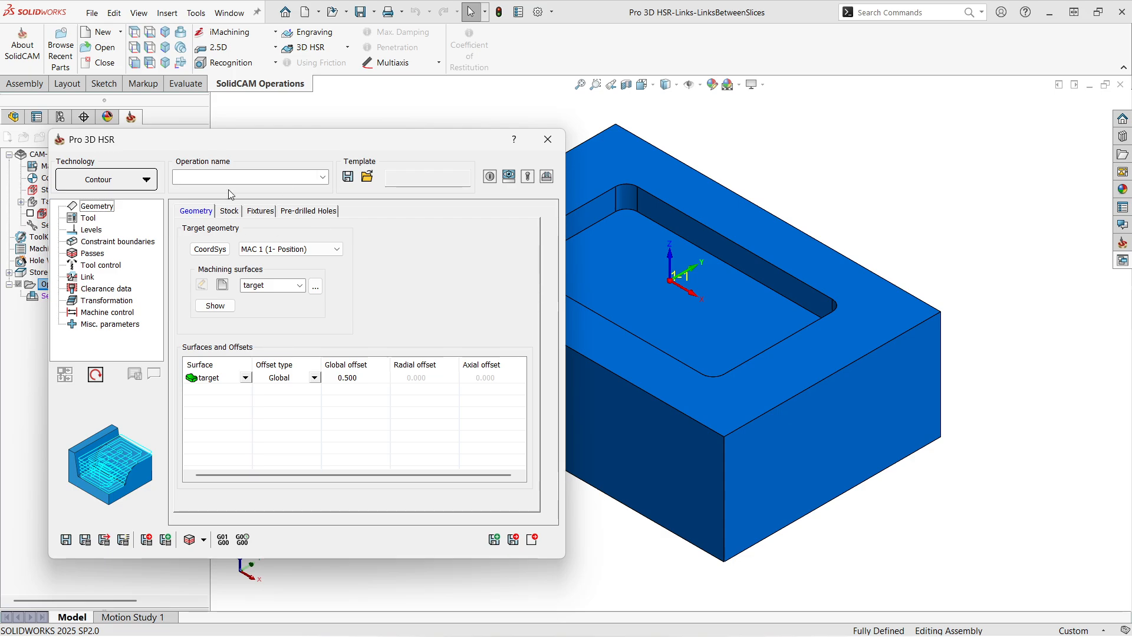
Step: Review the Contour operation's links between slices settings with the pocketed block in full view
{"action": "left_click", "coordinate": [88, 277]}
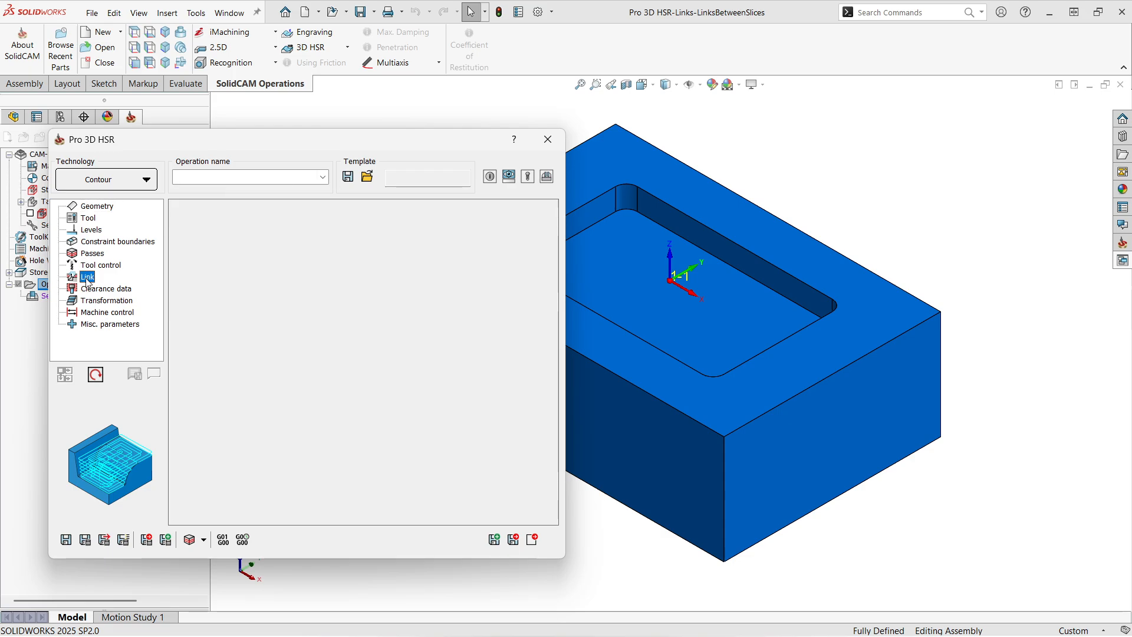
{"action": "left_click", "coordinate": [293, 211]}
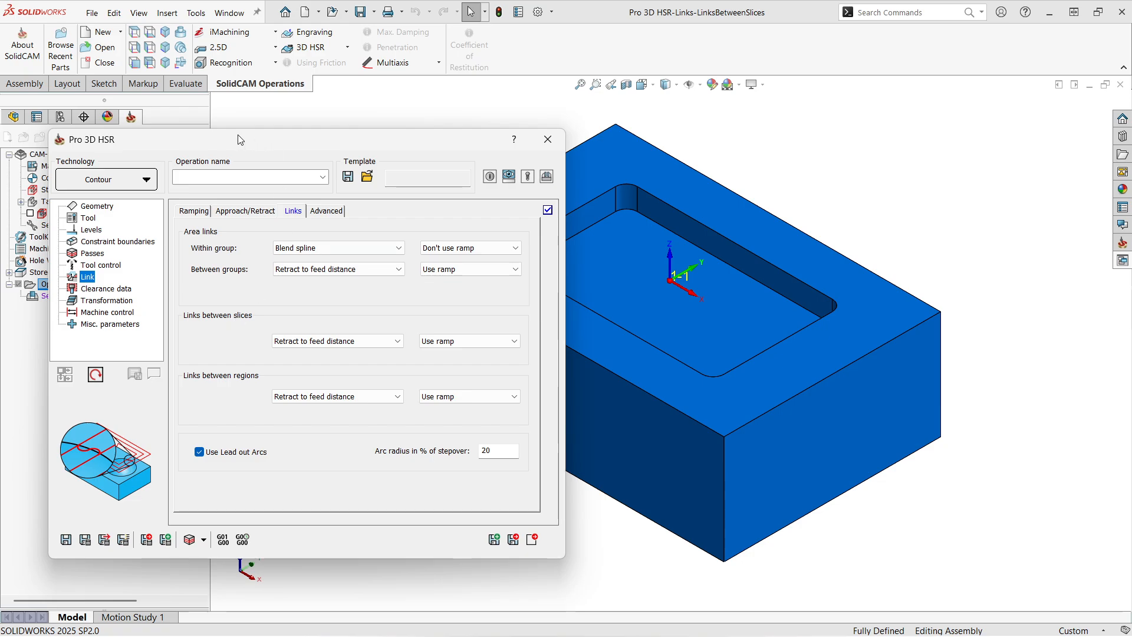
{"action": "left_click_drag", "start_coordinate": [221, 148], "coordinate": [207, 151]}
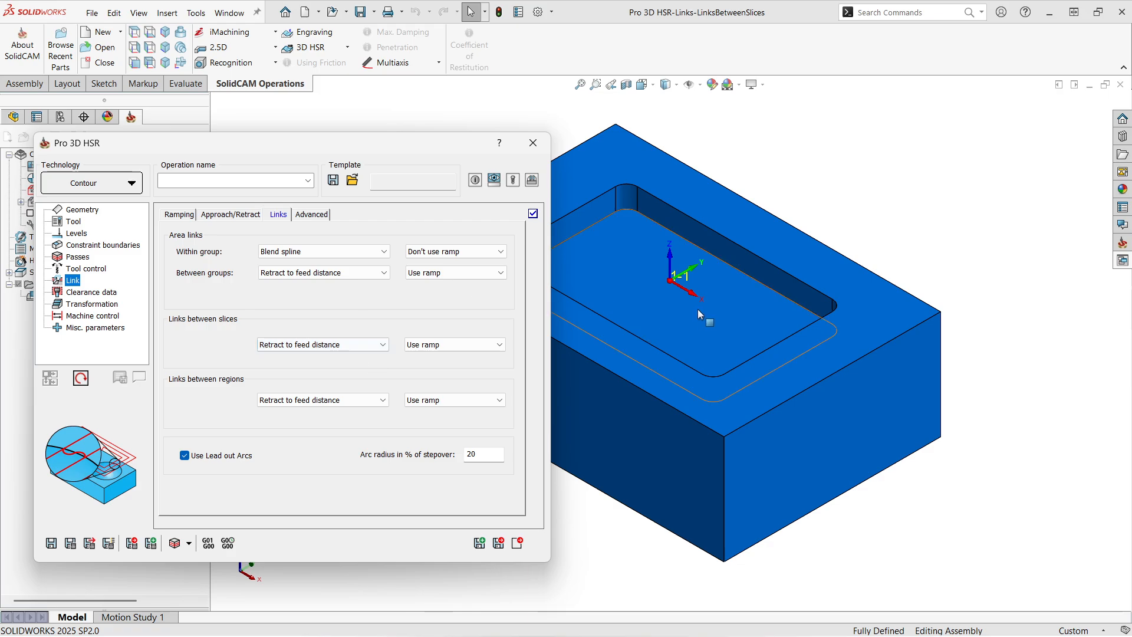
{"action": "middle_click_drag", "start_coordinate": [698, 305], "coordinate": [871, 304], "text": "ctrl"}
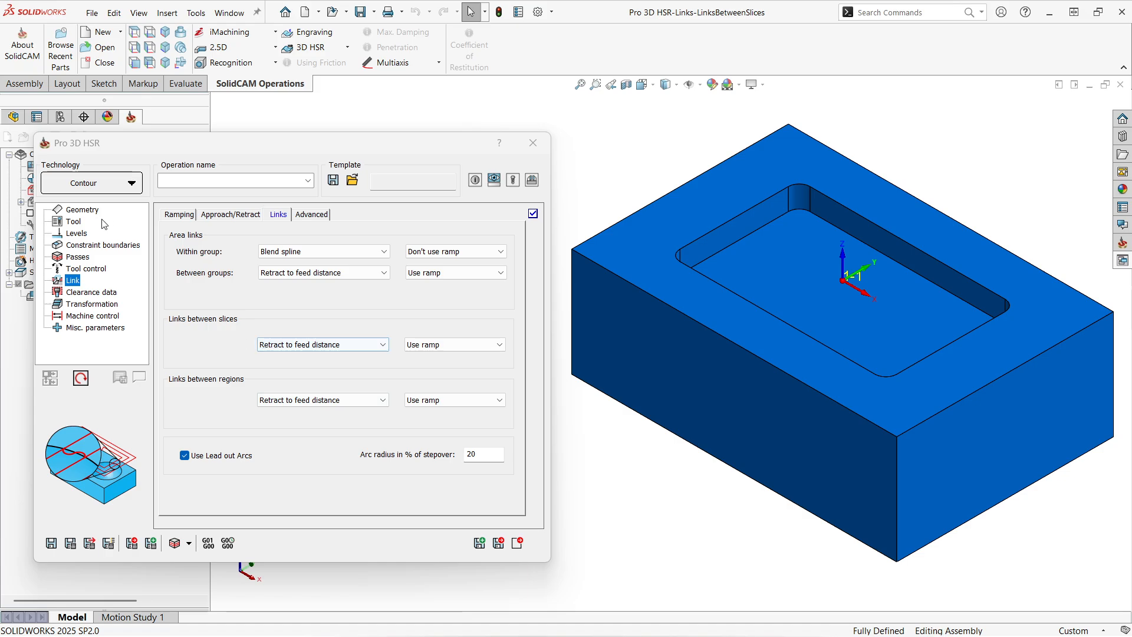
Step: Assign Tool 1, END MILL D12, with its cutting point to the Contour operation
{"action": "left_click", "coordinate": [81, 209]}
{"action": "left_click", "coordinate": [216, 216]}
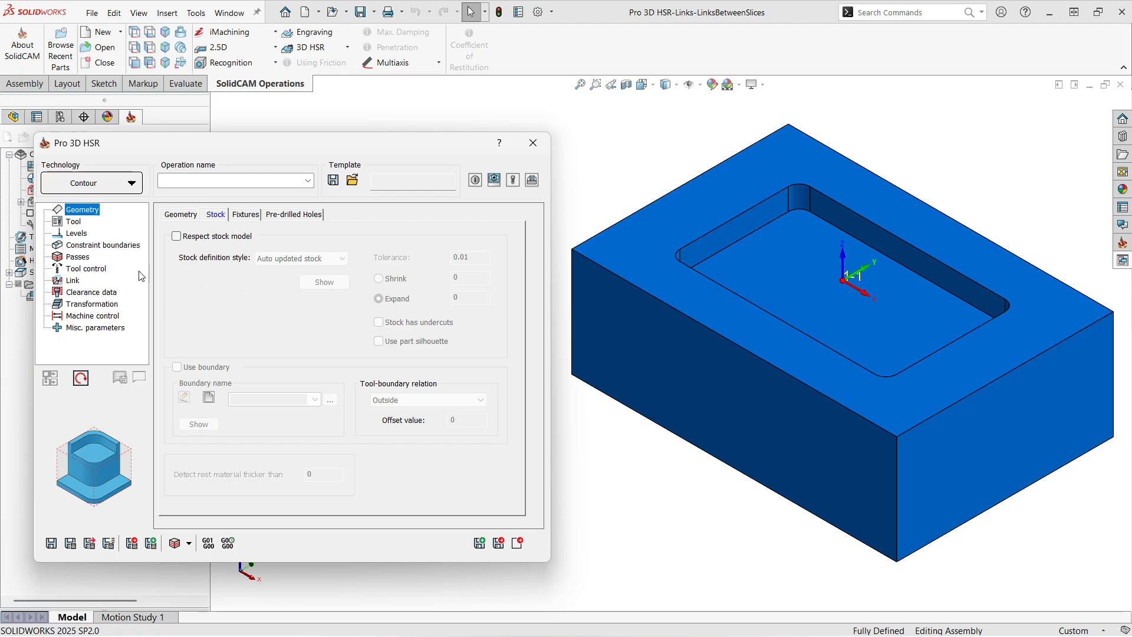
{"action": "left_click", "coordinate": [72, 223]}
{"action": "left_click", "coordinate": [278, 450]}
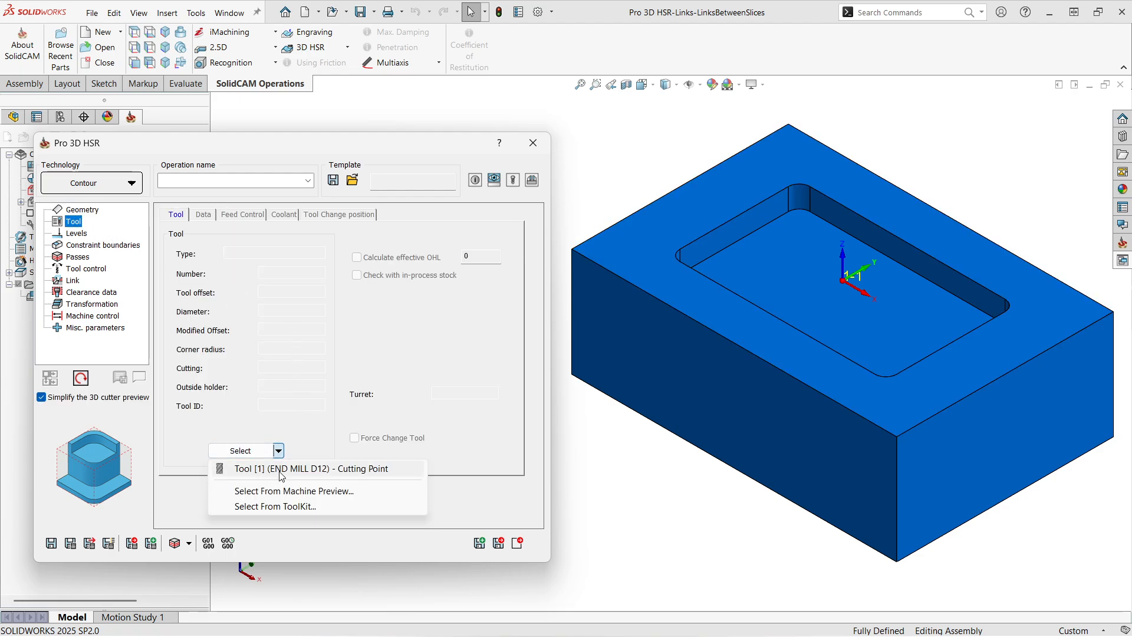
{"action": "left_click", "coordinate": [280, 472]}
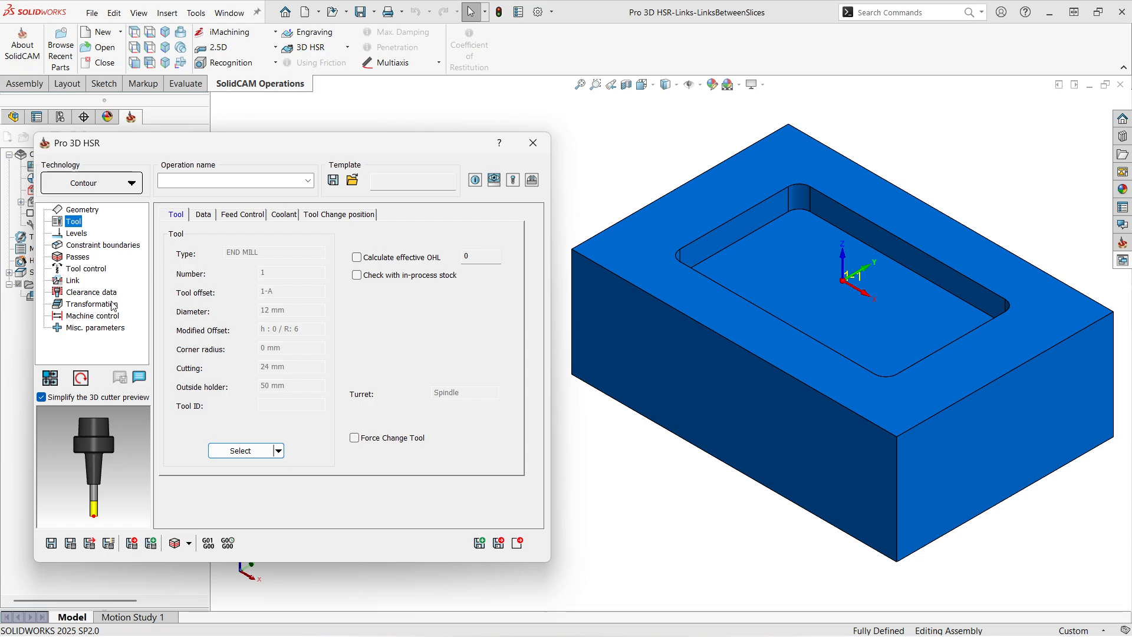
Step: Enable constraint boundaries using the auto-created box of the target geometry, and set the step down to 5
{"action": "left_click", "coordinate": [92, 246]}
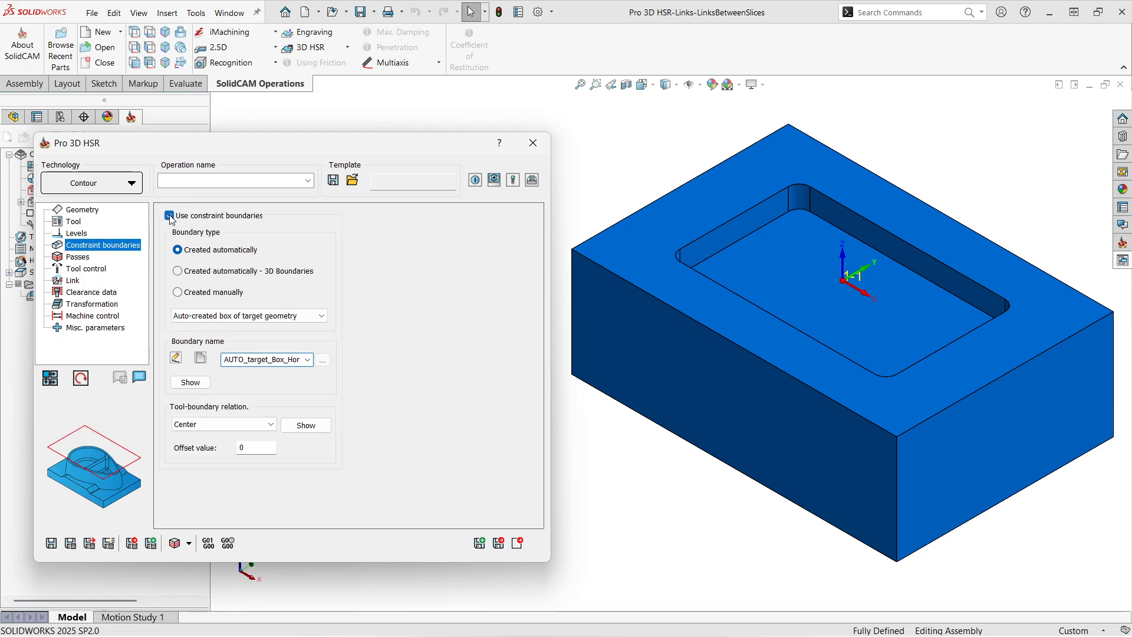
{"action": "left_click", "coordinate": [62, 257]}
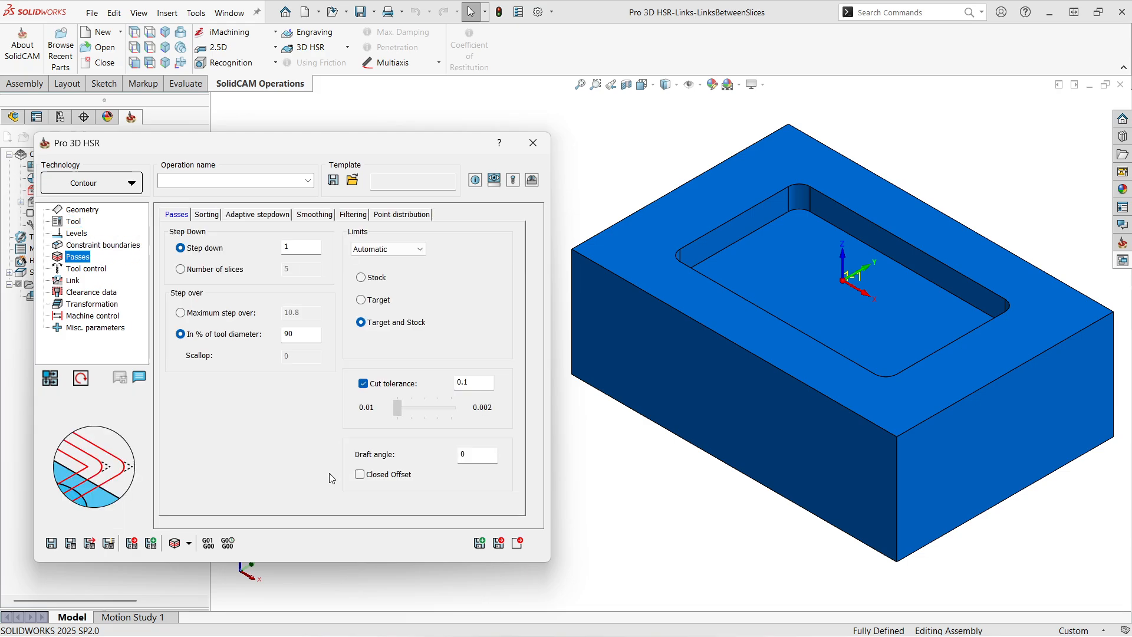
{"action": "left_click", "coordinate": [312, 245]}
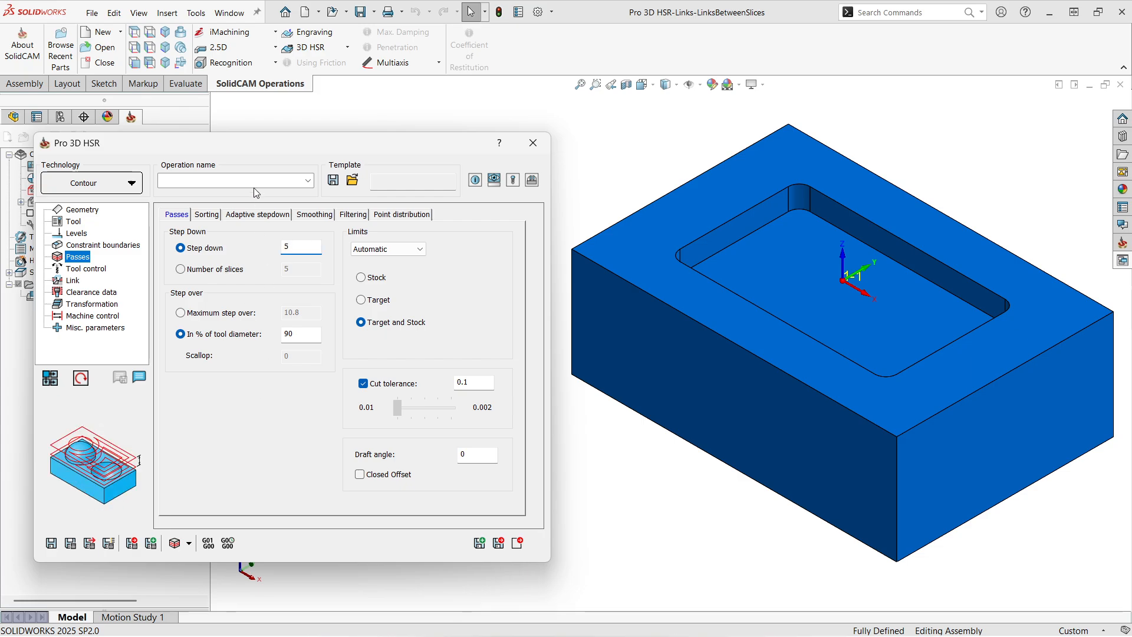
Step: Disable Minimize links and Remove corner pegs in the smoothing settings, and save and calculate the toolpath
{"action": "left_click", "coordinate": [310, 216]}
{"action": "left_click", "coordinate": [195, 337]}
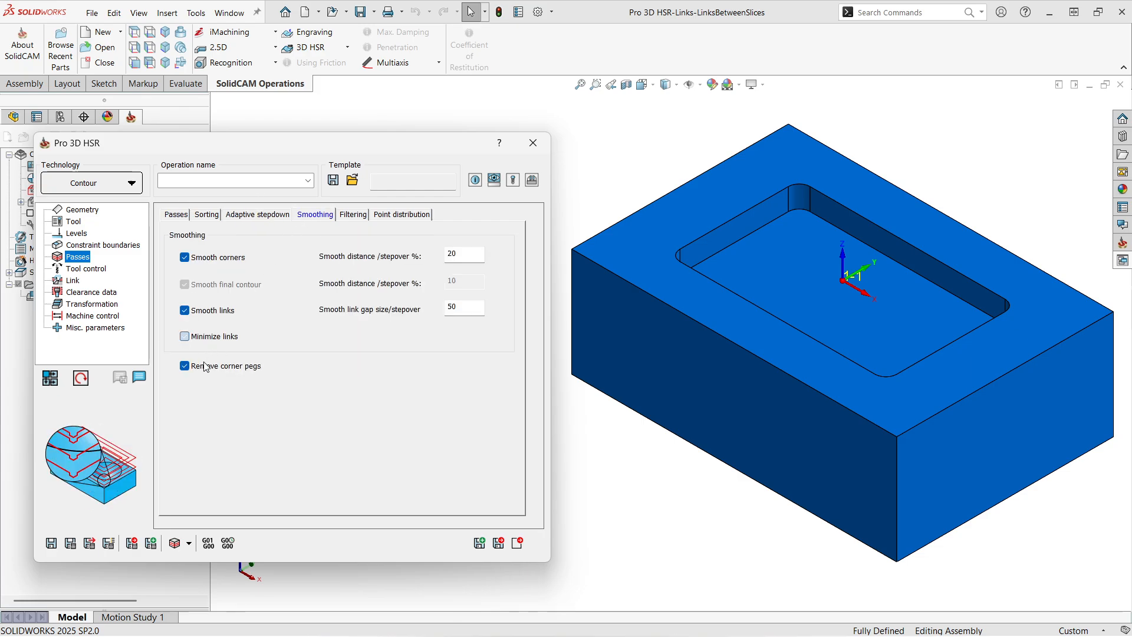
{"action": "left_click", "coordinate": [194, 366]}
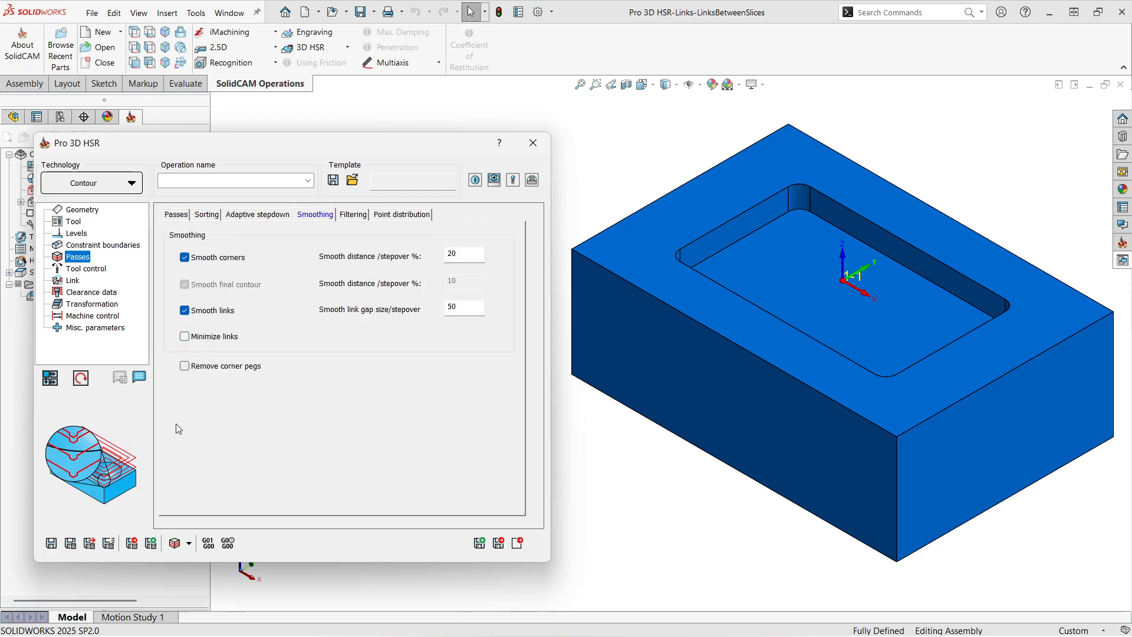
{"action": "left_click", "coordinate": [71, 543]}
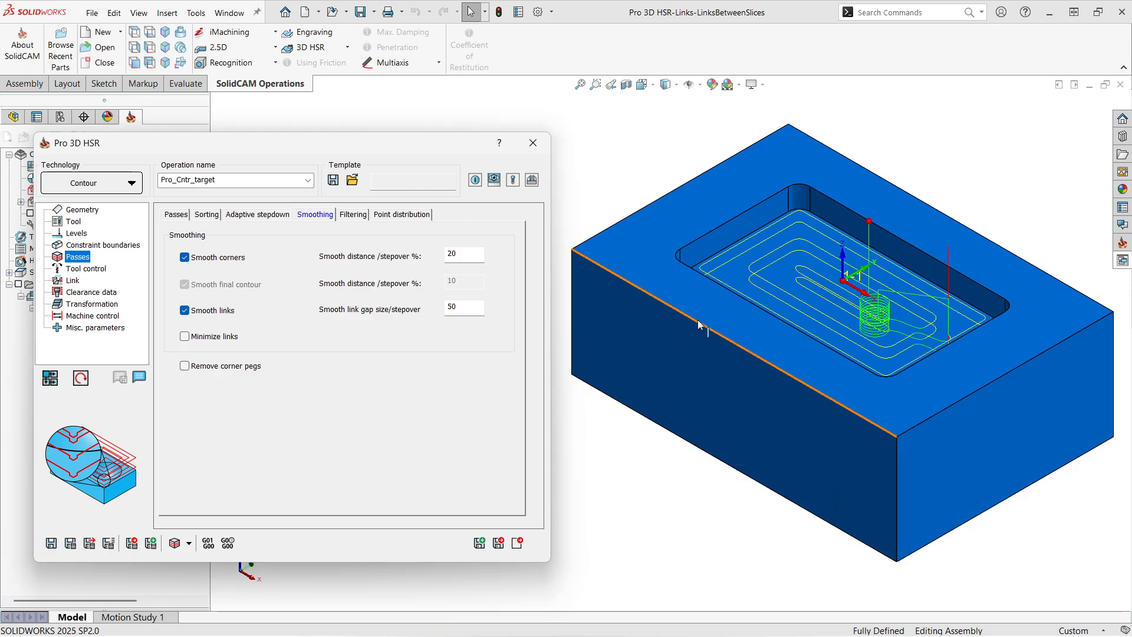
Step: Examine the helical ramps and the link move between slices inside the pocket from several angles
{"action": "scroll", "coordinate": [894, 323], "scroll_direction": "down", "scroll_amount": 3}
{"action": "scroll", "coordinate": [876, 333], "scroll_direction": "down", "scroll_amount": 2}
{"action": "middle_click_drag", "start_coordinate": [826, 341], "coordinate": [732, 326]}
{"action": "scroll", "coordinate": [775, 337], "scroll_direction": "up", "scroll_amount": 2}
{"action": "scroll", "coordinate": [730, 347], "scroll_direction": "down", "scroll_amount": 2}
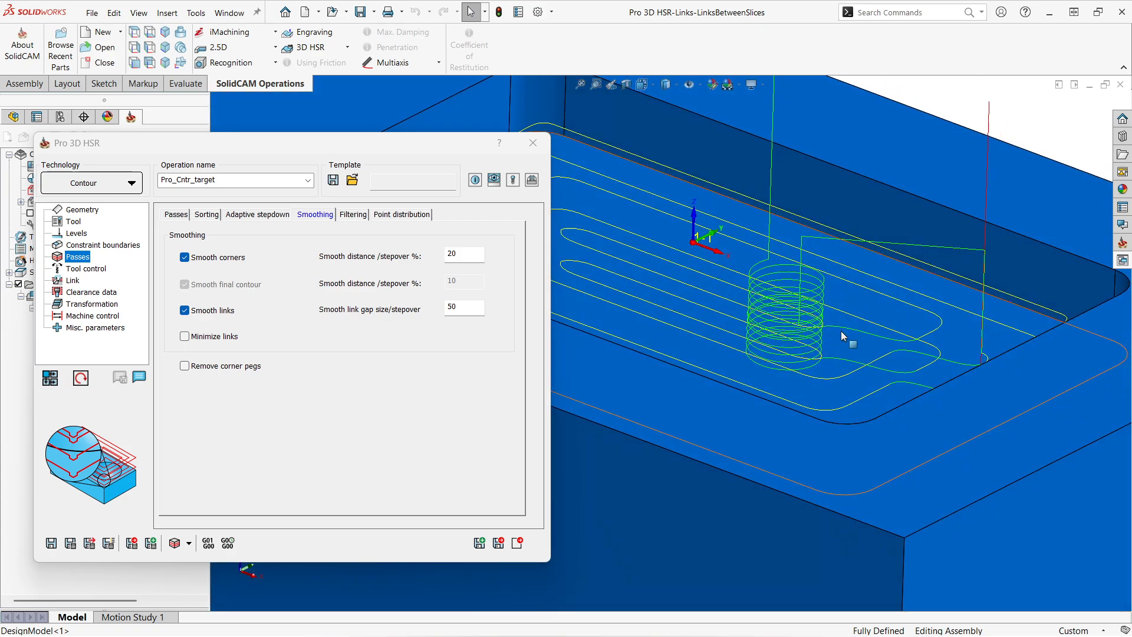
{"action": "scroll", "coordinate": [812, 355], "scroll_direction": "down", "scroll_amount": 2}
{"action": "middle_click_drag", "start_coordinate": [801, 350], "coordinate": [549, 407]}
{"action": "double_click", "coordinate": [242, 148]}
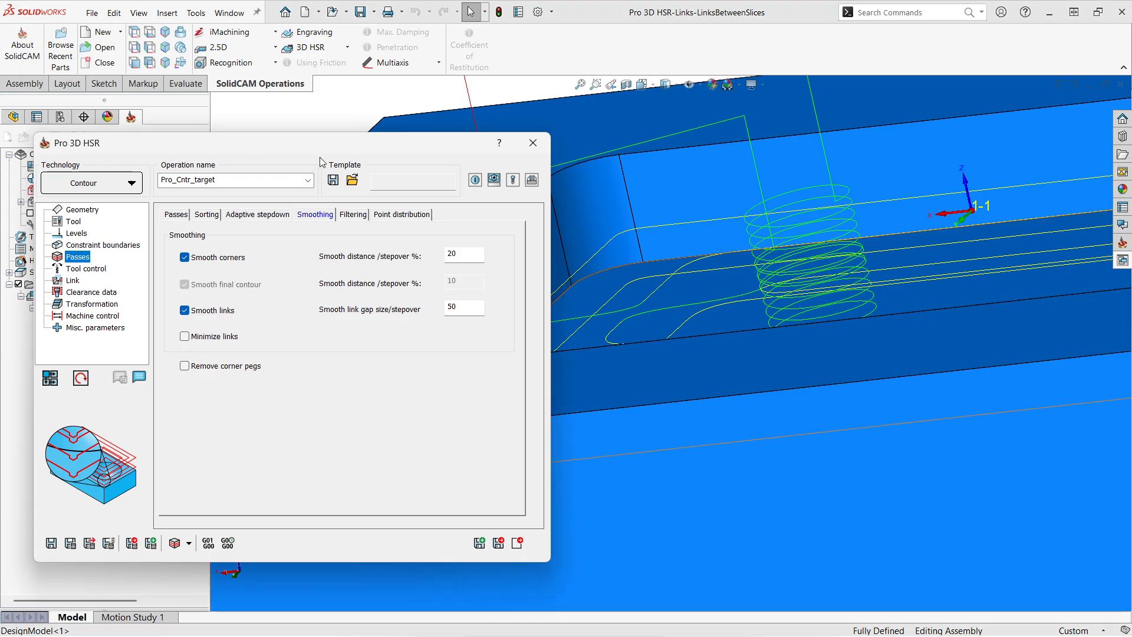
{"action": "scroll", "coordinate": [643, 346], "scroll_direction": "up", "scroll_amount": 4}
{"action": "middle_click_drag", "start_coordinate": [670, 339], "coordinate": [684, 370]}
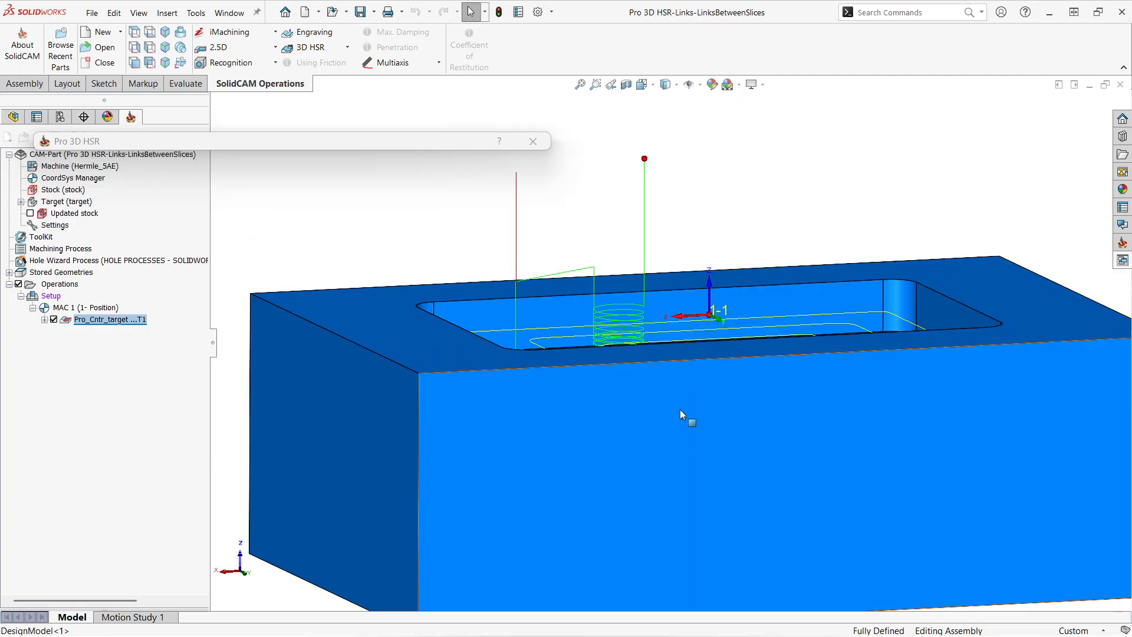
Step: Examine the retract between slices in wireframe display, viewed straight onto the block's long side face
{"action": "key", "text": "space"}
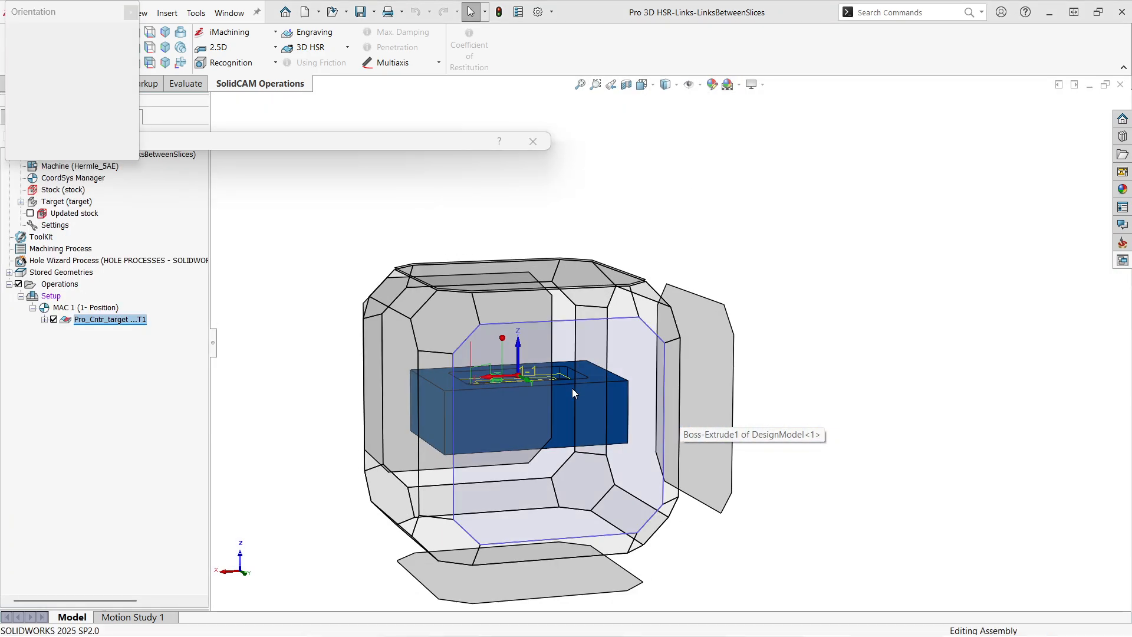
{"action": "left_click", "coordinate": [572, 388]}
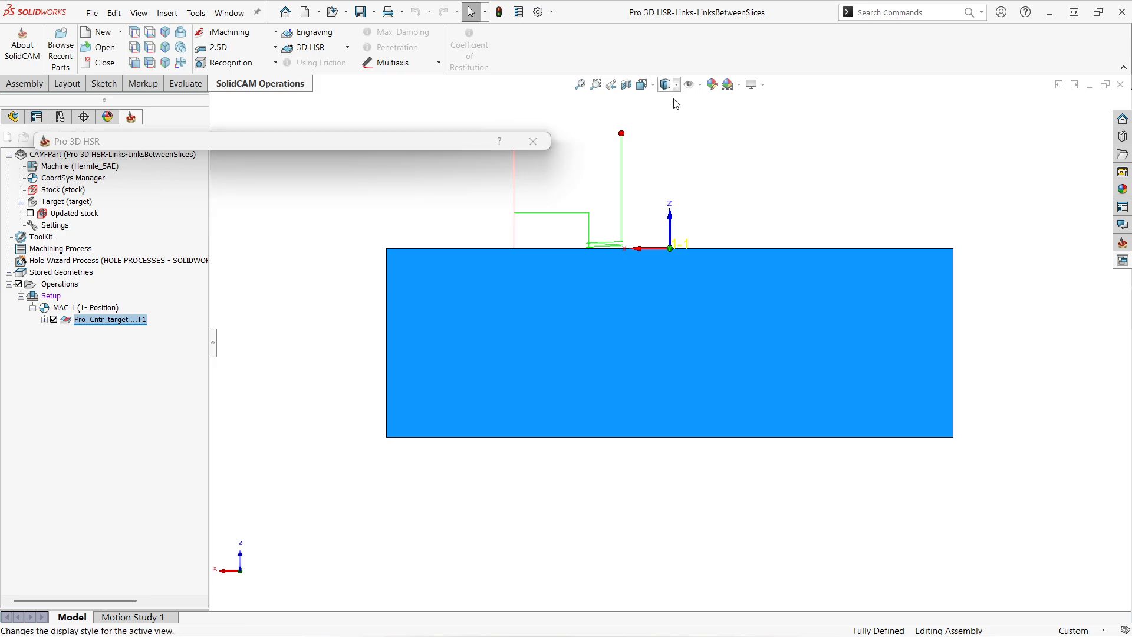
{"action": "left_click", "coordinate": [666, 86]}
{"action": "left_click", "coordinate": [666, 170]}
{"action": "scroll", "coordinate": [590, 272], "scroll_direction": "down", "scroll_amount": 3}
{"action": "scroll", "coordinate": [592, 283], "scroll_direction": "down", "scroll_amount": 2}
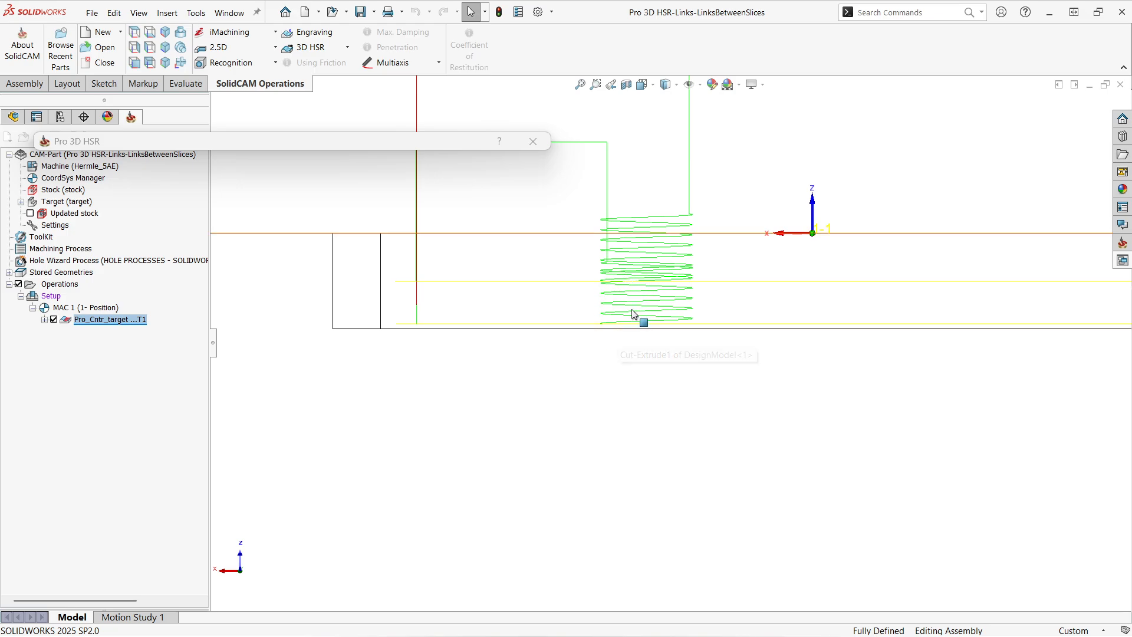
Step: Check the links between slices setting and the safety distance in the operation's levels
{"action": "left_click_drag", "start_coordinate": [163, 141], "coordinate": [151, 126]}
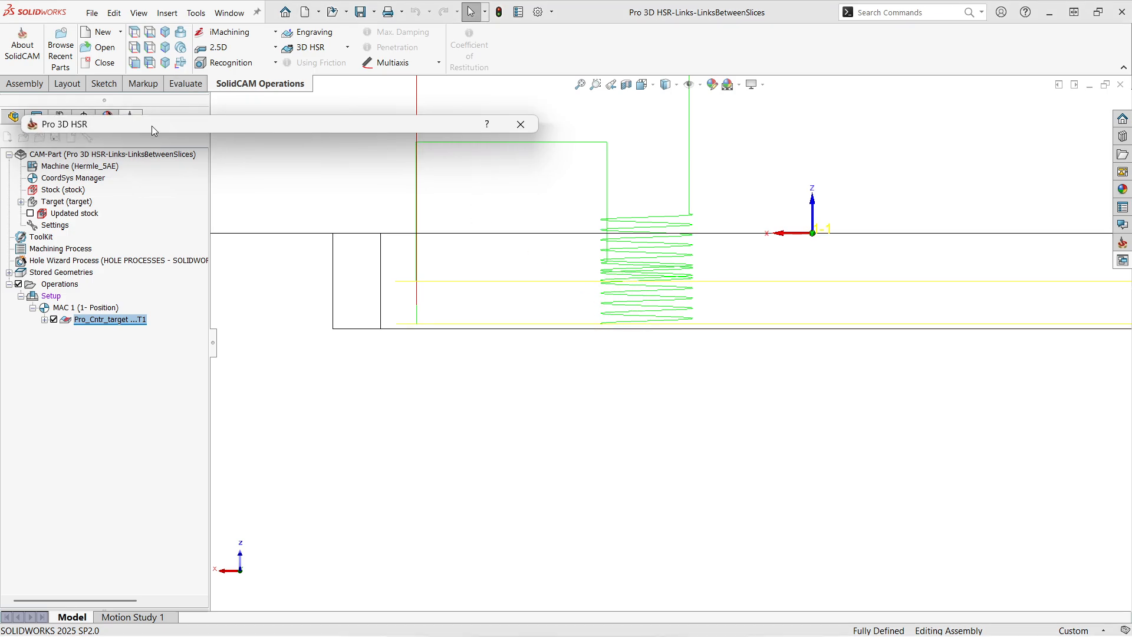
{"action": "double_click", "coordinate": [151, 126]}
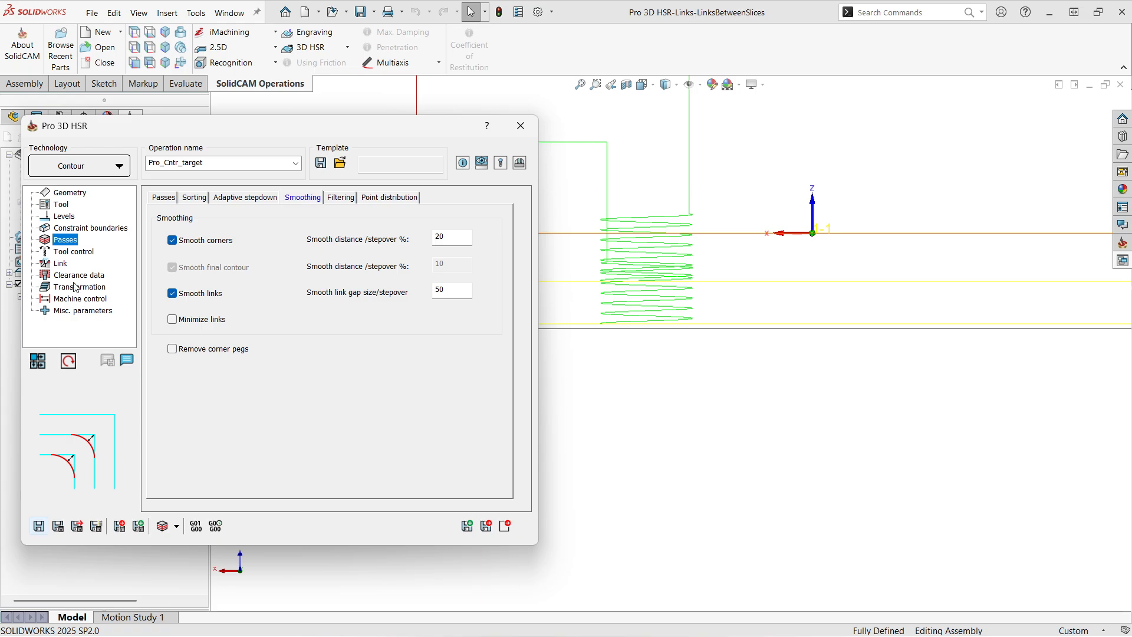
{"action": "left_click", "coordinate": [60, 264]}
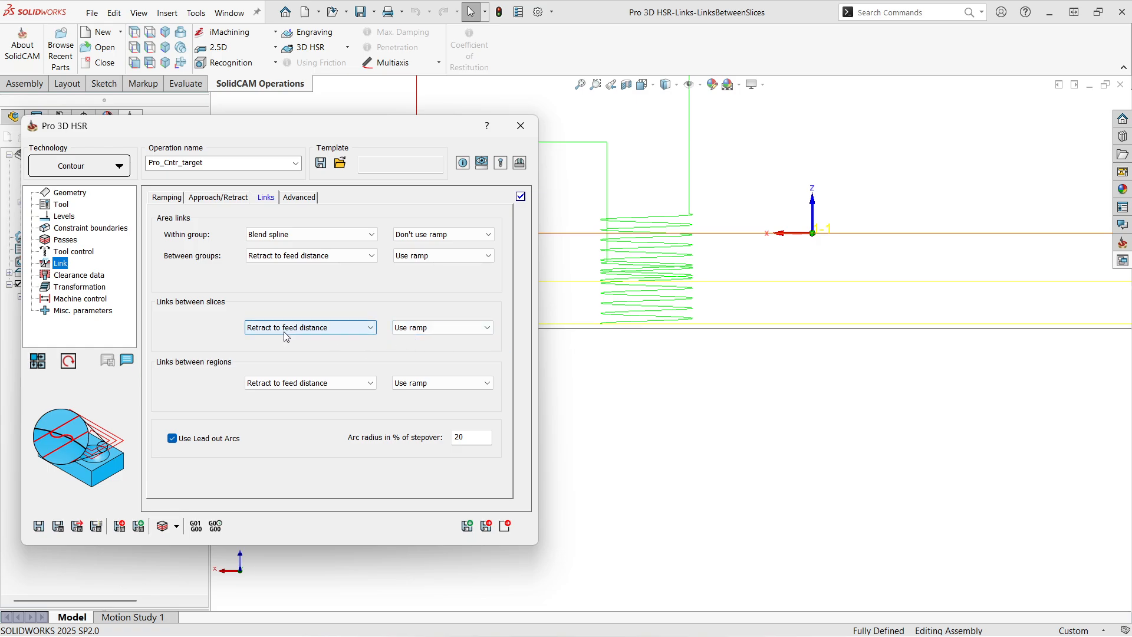
{"action": "left_click", "coordinate": [64, 216]}
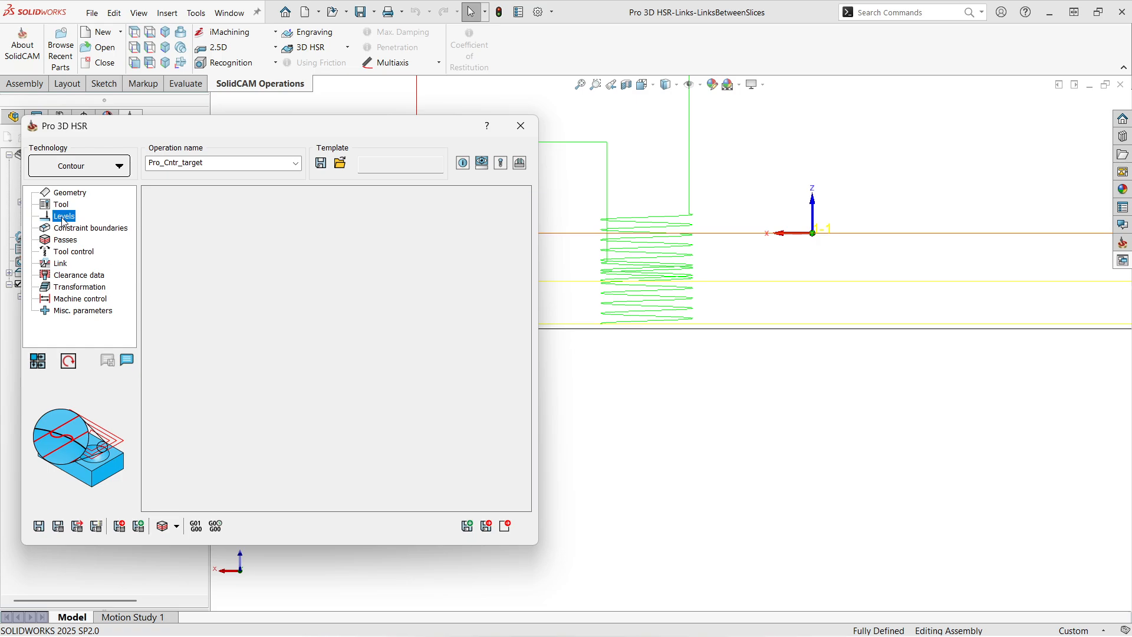
{"action": "double_click", "coordinate": [472, 290]}
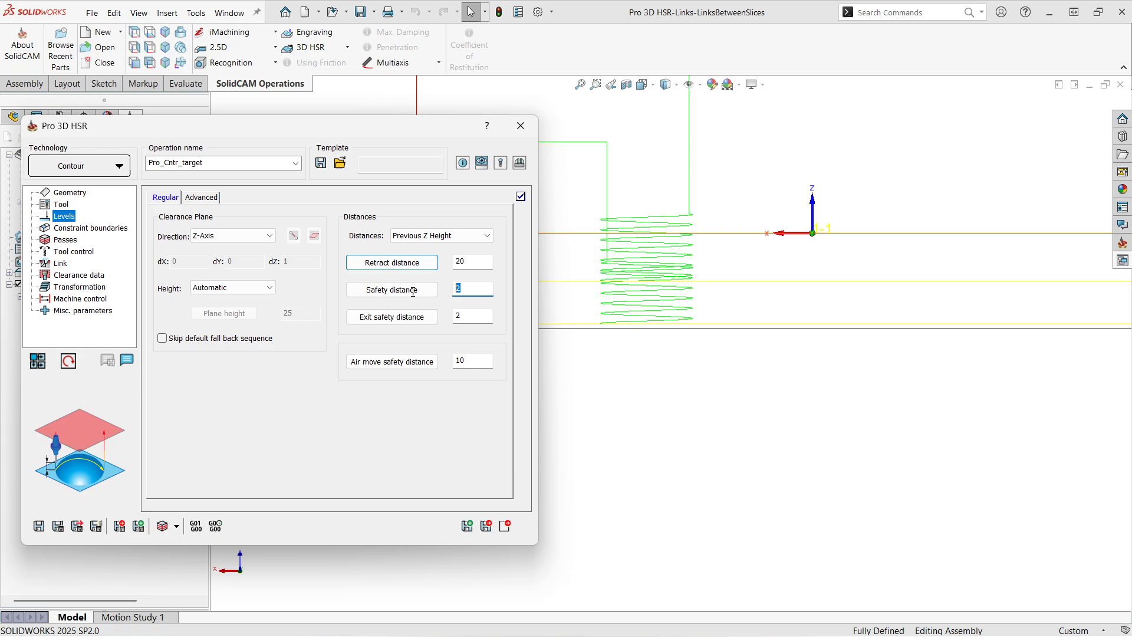
{"action": "left_click", "coordinate": [477, 290]}
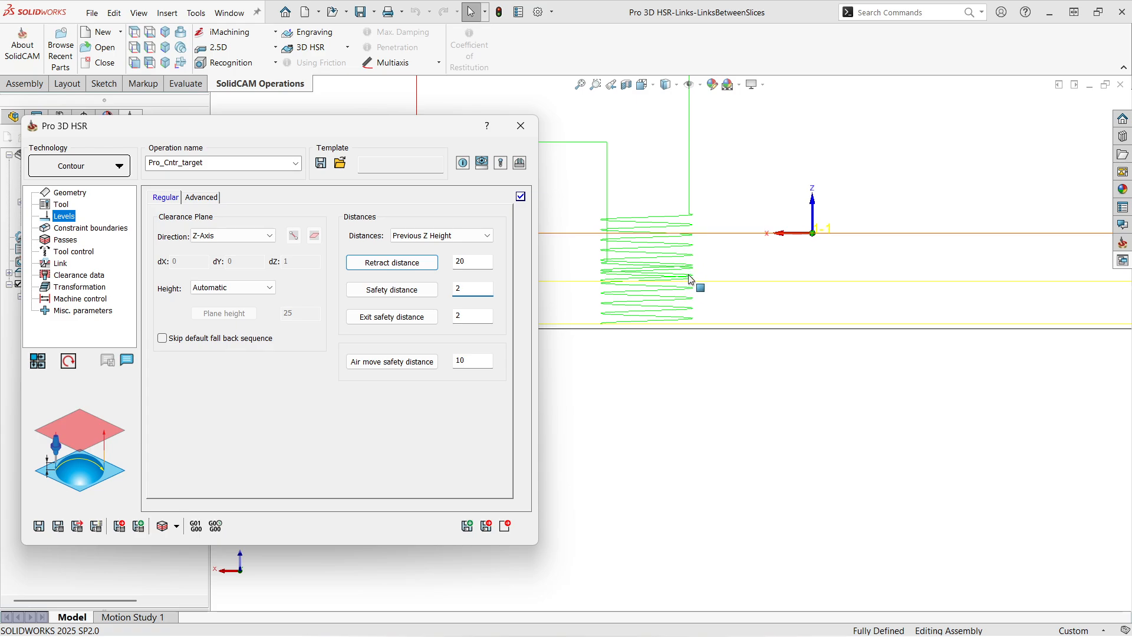
Step: Set the link type between slices to Retract to rapid distance
{"action": "left_click", "coordinate": [70, 264]}
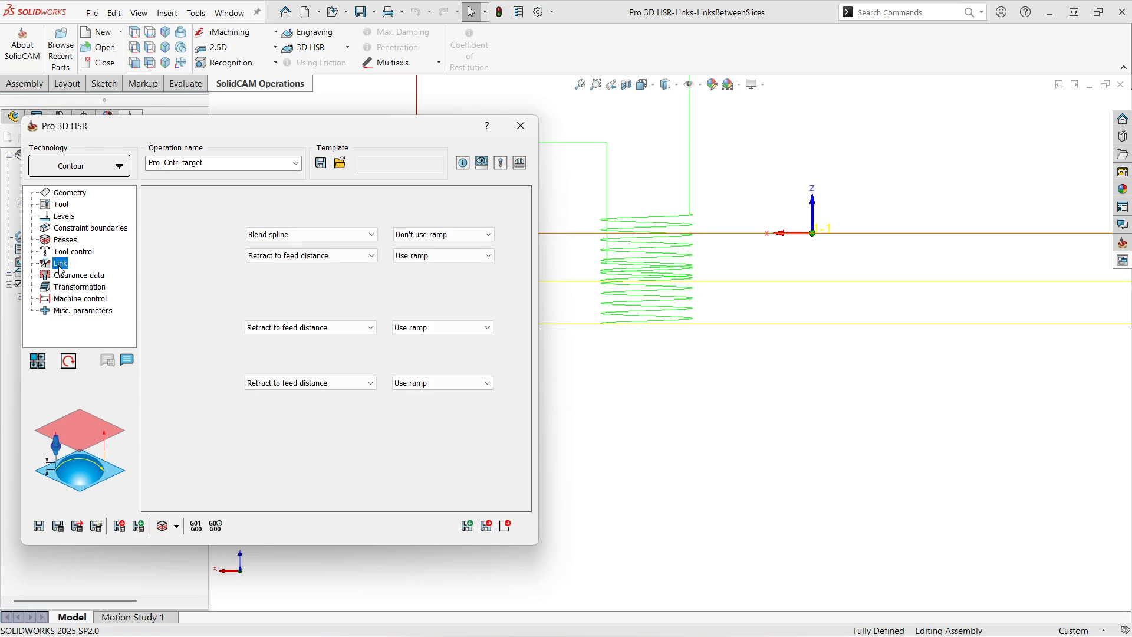
{"action": "left_click", "coordinate": [326, 334]}
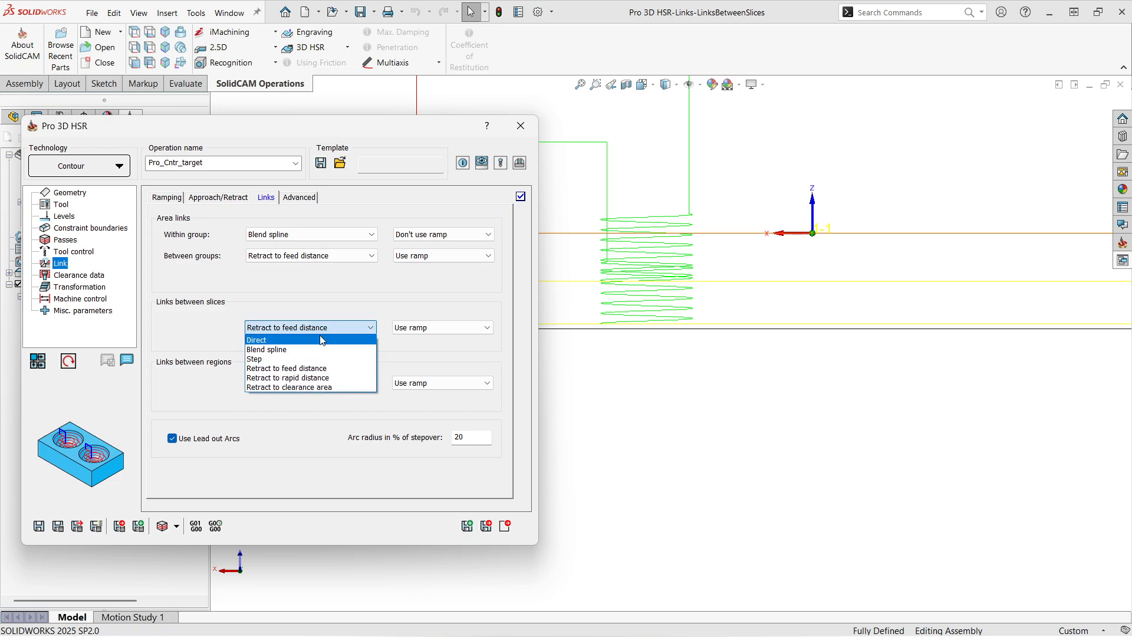
{"action": "left_click", "coordinate": [317, 377]}
{"action": "left_click", "coordinate": [77, 525]}
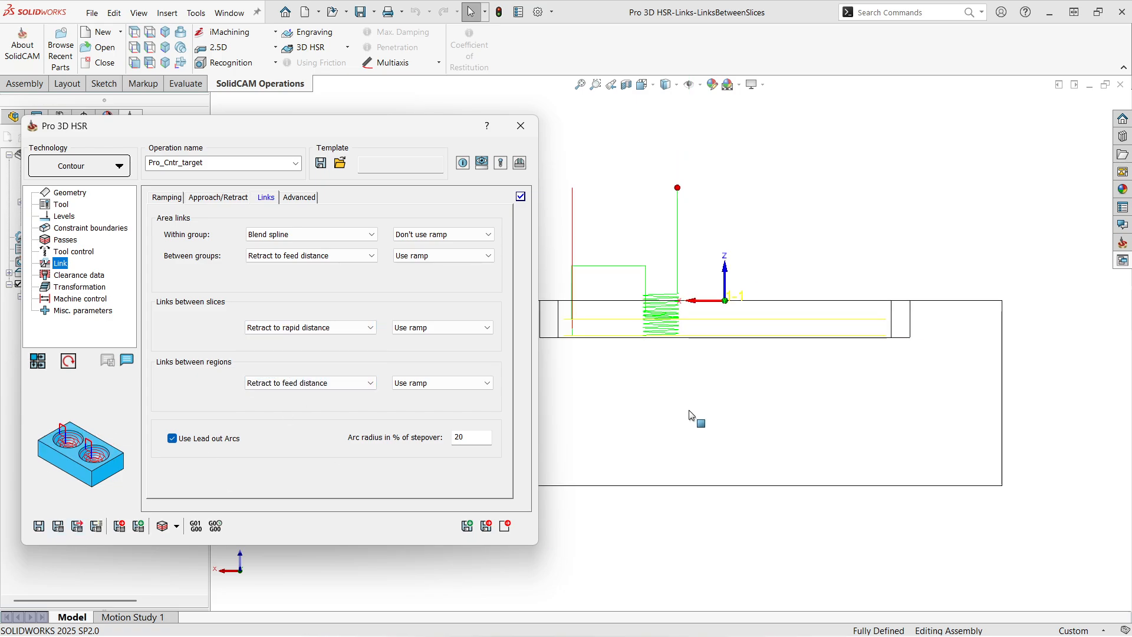
Step: Restore the shaded with edges display and recalculate the toolpath with the rapid distance retract
{"action": "left_click", "coordinate": [667, 85]}
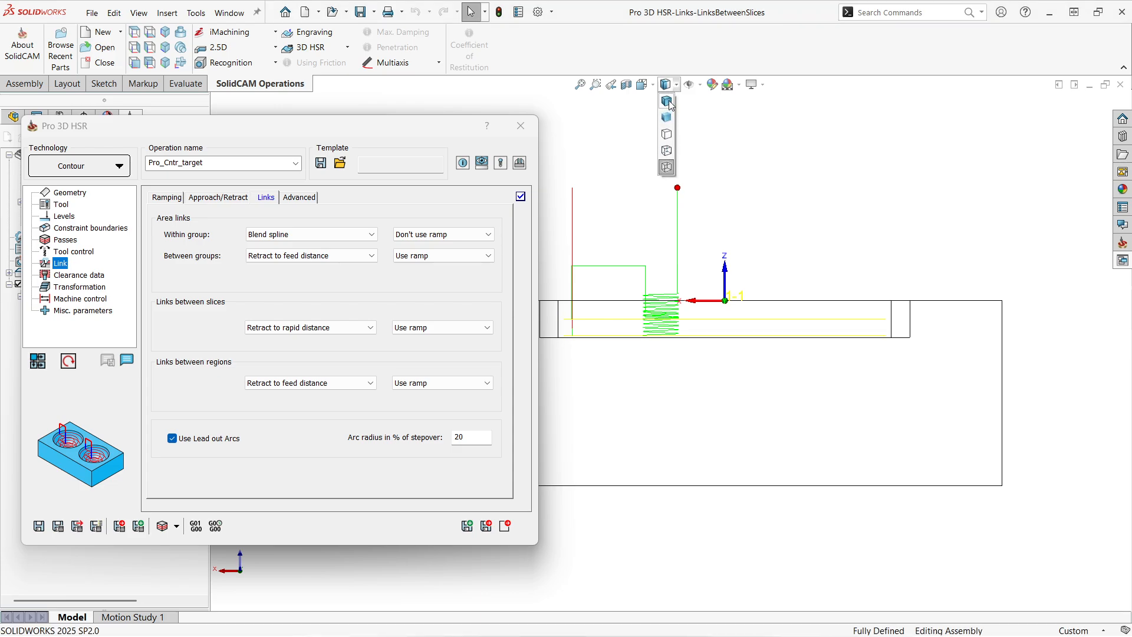
{"action": "left_click", "coordinate": [669, 101]}
{"action": "scroll", "coordinate": [652, 289], "scroll_direction": "down", "scroll_amount": 2}
{"action": "scroll", "coordinate": [664, 304], "scroll_direction": "up", "scroll_amount": 3}
{"action": "scroll", "coordinate": [592, 307], "scroll_direction": "down", "scroll_amount": 3}
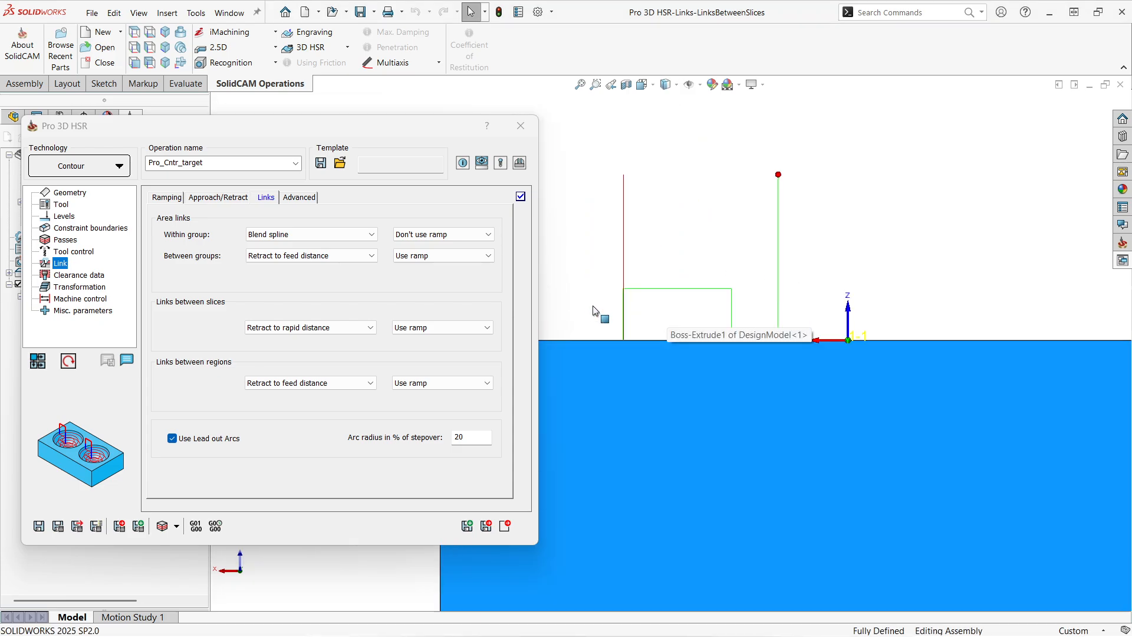
{"action": "scroll", "coordinate": [593, 311], "scroll_direction": "down", "scroll_amount": 1}
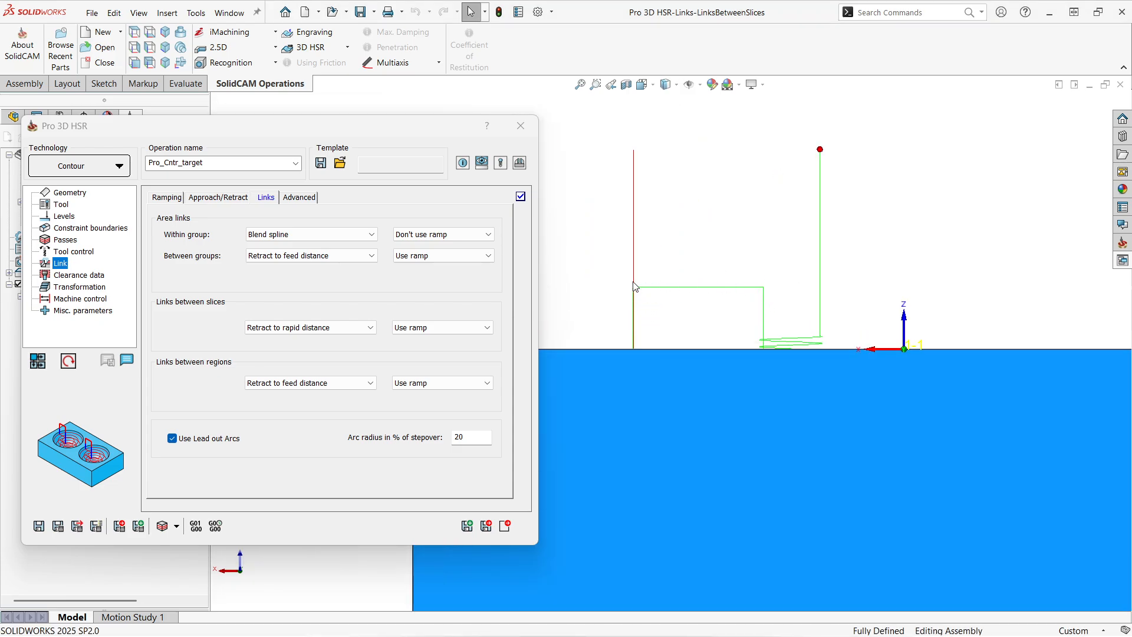
{"action": "left_click", "coordinate": [58, 526]}
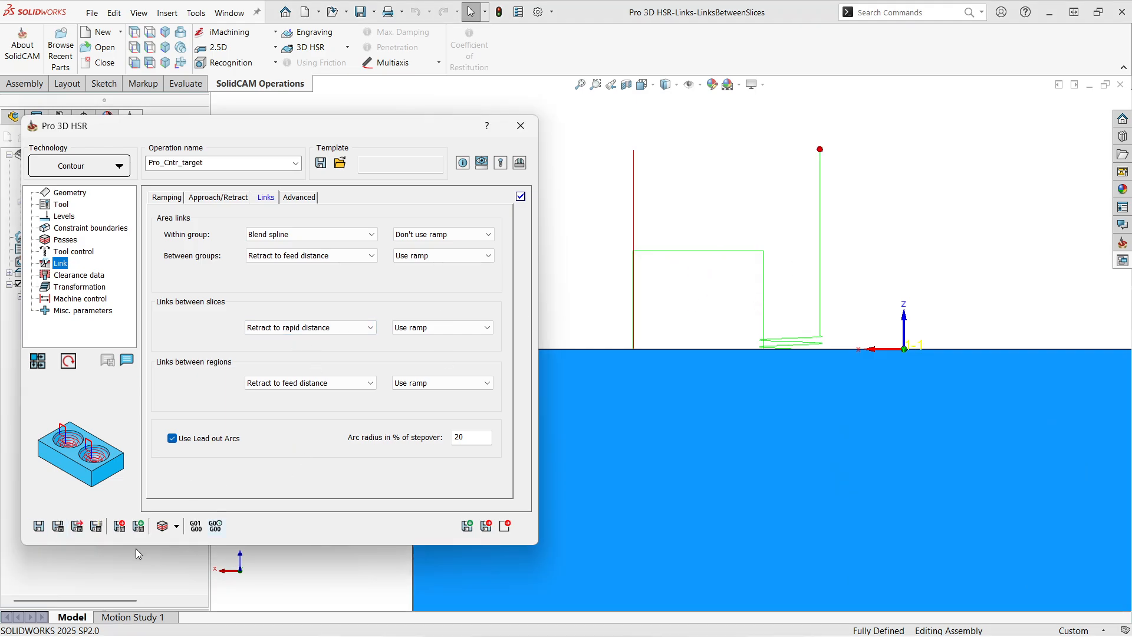
Step: Change the links between slices to Retract to clearance area and recalculate the toolpath
{"action": "left_click", "coordinate": [315, 331]}
{"action": "left_click", "coordinate": [306, 390]}
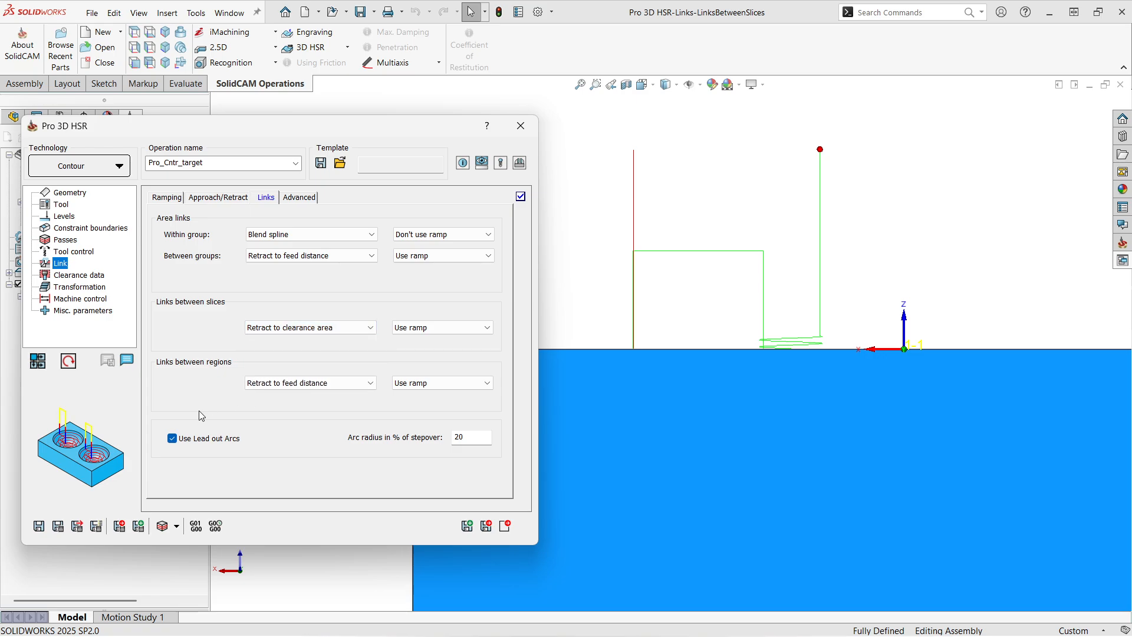
{"action": "left_click", "coordinate": [57, 526]}
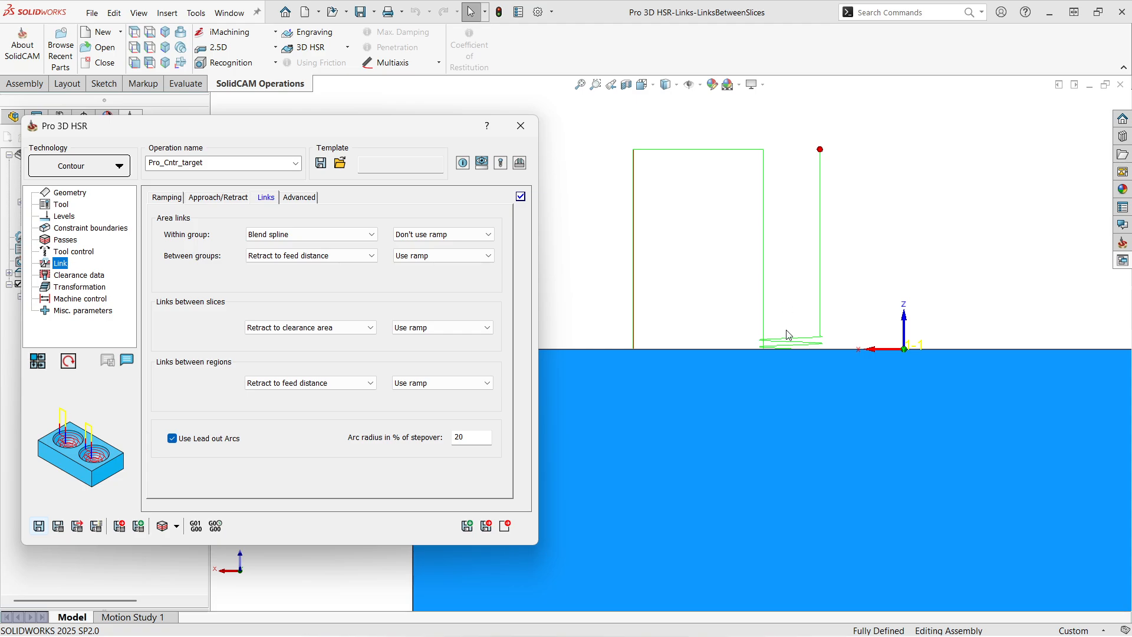
Step: Set the links between slices to Direct and recalculate the toolpath with the model shown in wireframe
{"action": "left_click", "coordinate": [321, 329]}
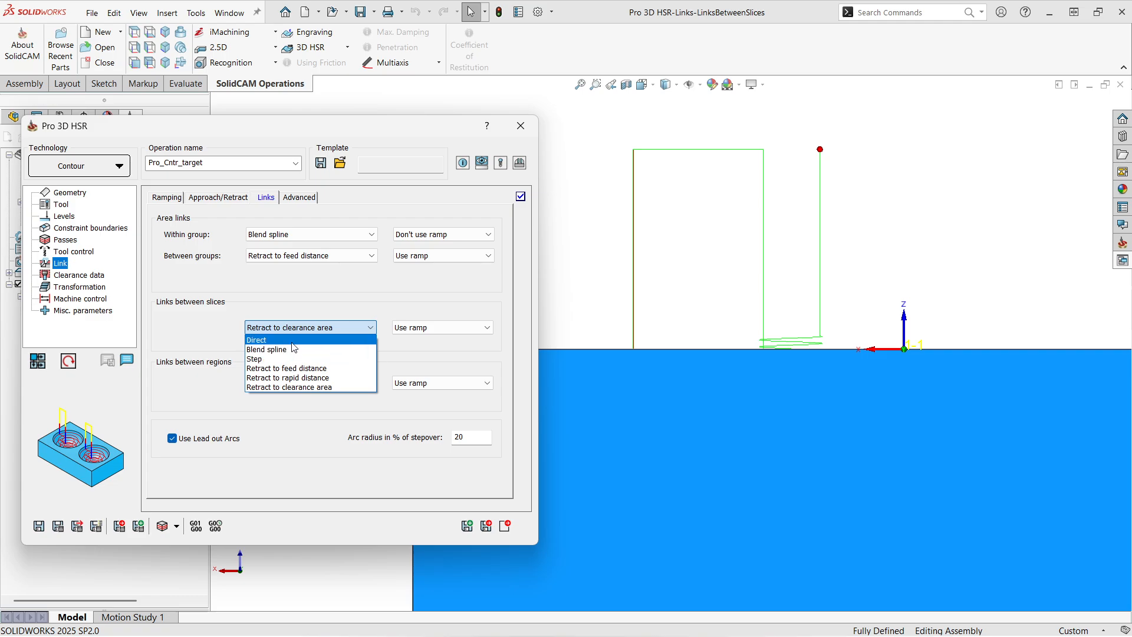
{"action": "left_click", "coordinate": [292, 341]}
{"action": "left_click", "coordinate": [667, 84]}
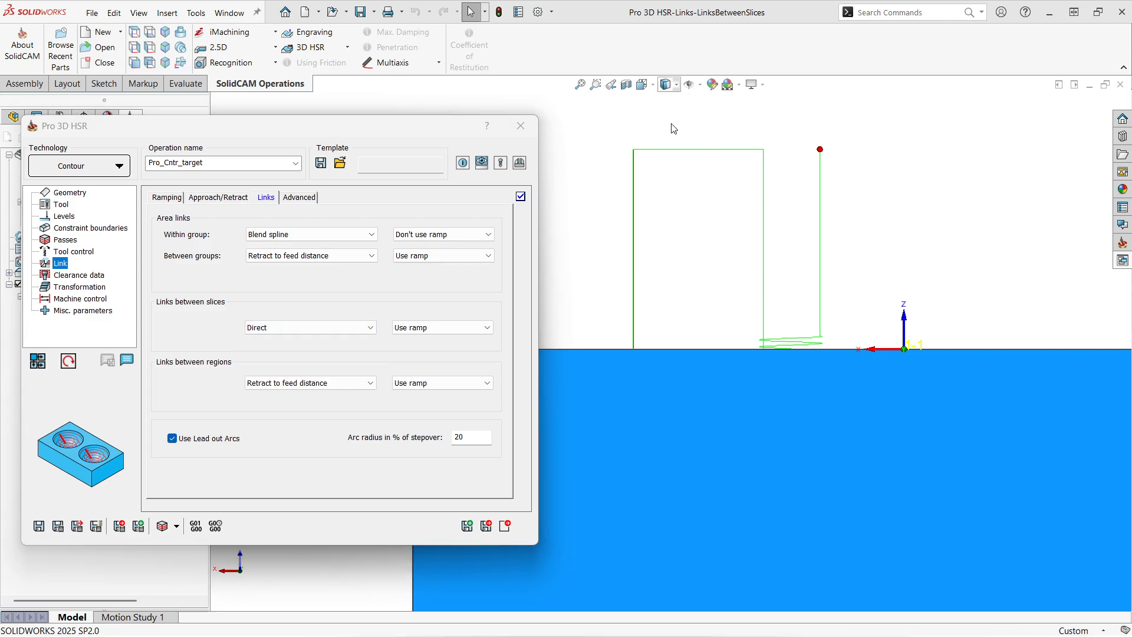
{"action": "left_click", "coordinate": [670, 150]}
{"action": "scroll", "coordinate": [794, 412], "scroll_direction": "down", "scroll_amount": 3}
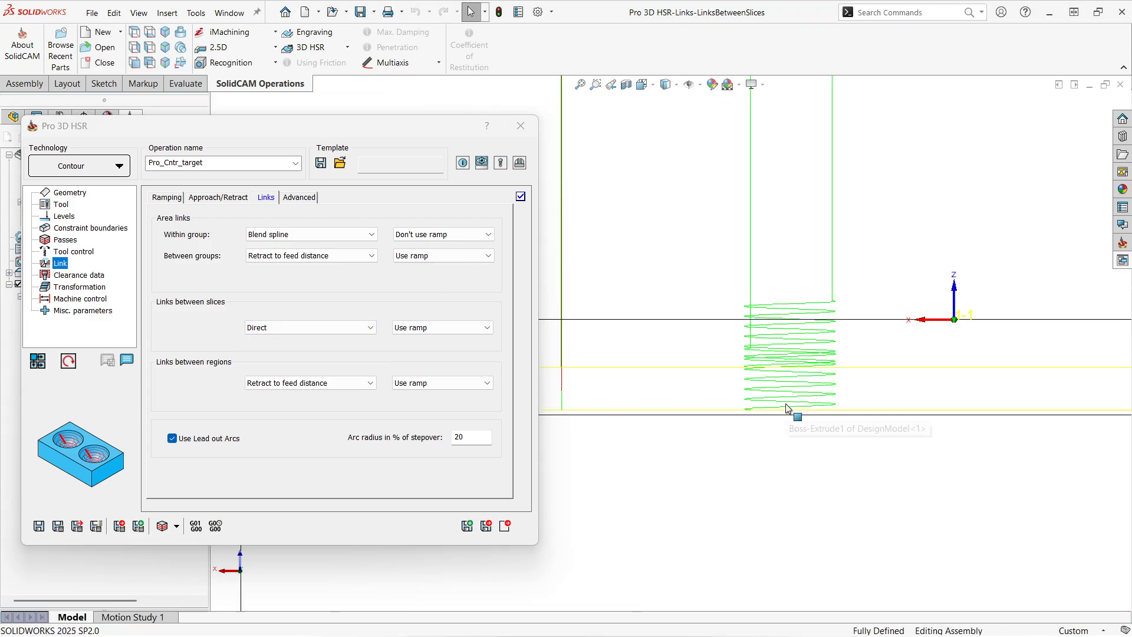
{"action": "left_click", "coordinate": [58, 526]}
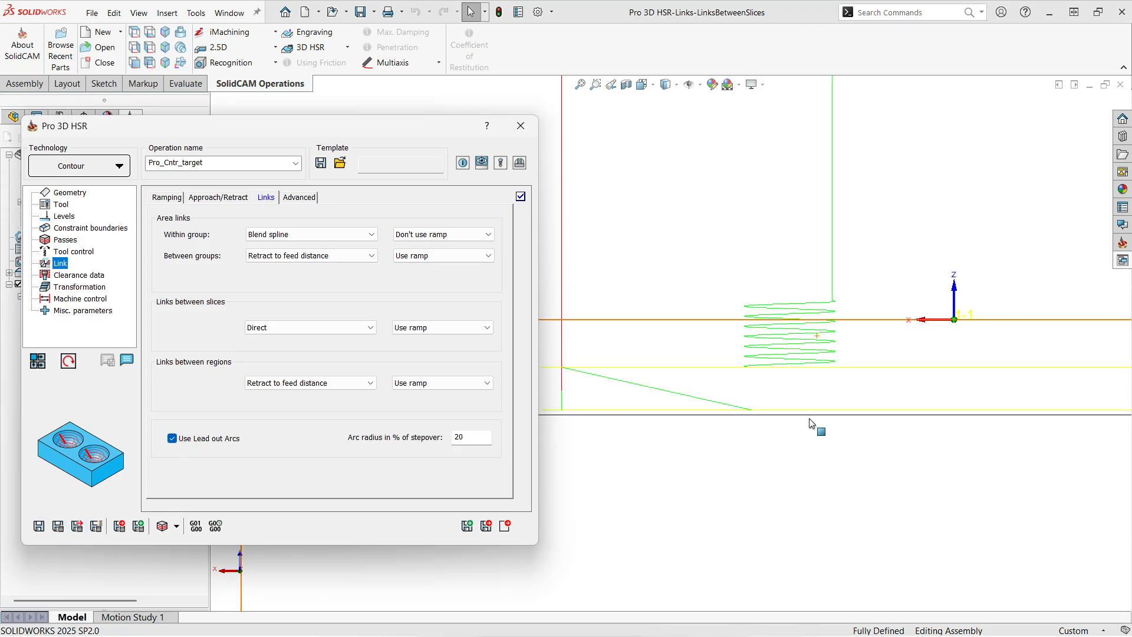
{"action": "scroll", "coordinate": [815, 424], "scroll_direction": "up", "scroll_amount": 4}
{"action": "scroll", "coordinate": [625, 383], "scroll_direction": "down", "scroll_amount": 3}
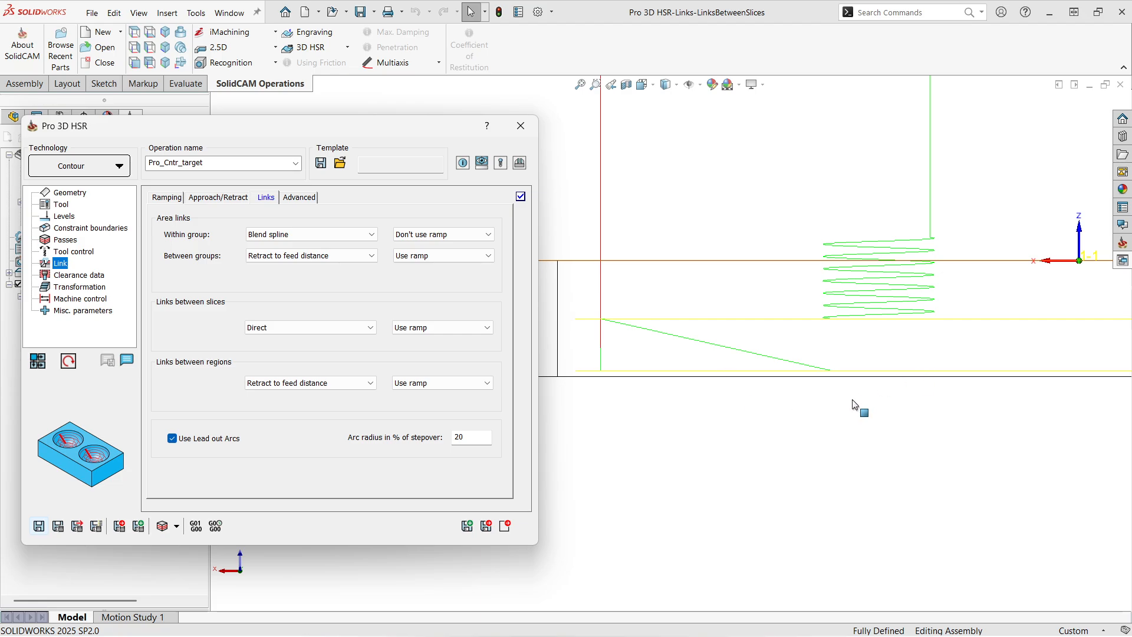
Step: Change the links between slices to Blend spline and recalculate the toolpath
{"action": "left_click", "coordinate": [272, 332]}
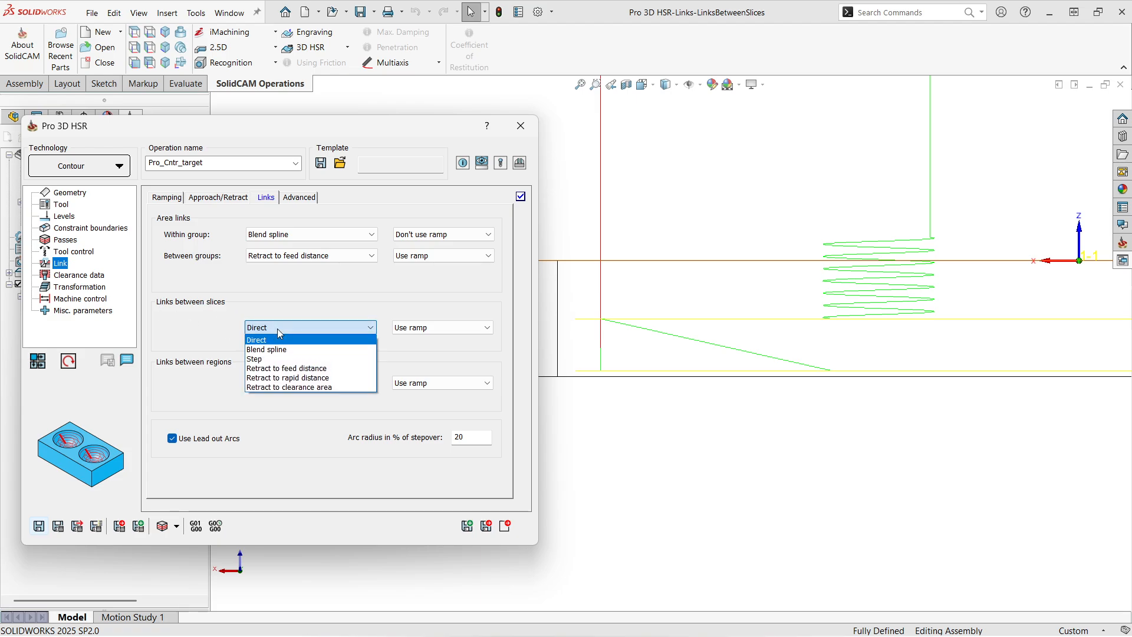
{"action": "left_click", "coordinate": [277, 348]}
{"action": "left_click", "coordinate": [57, 527]}
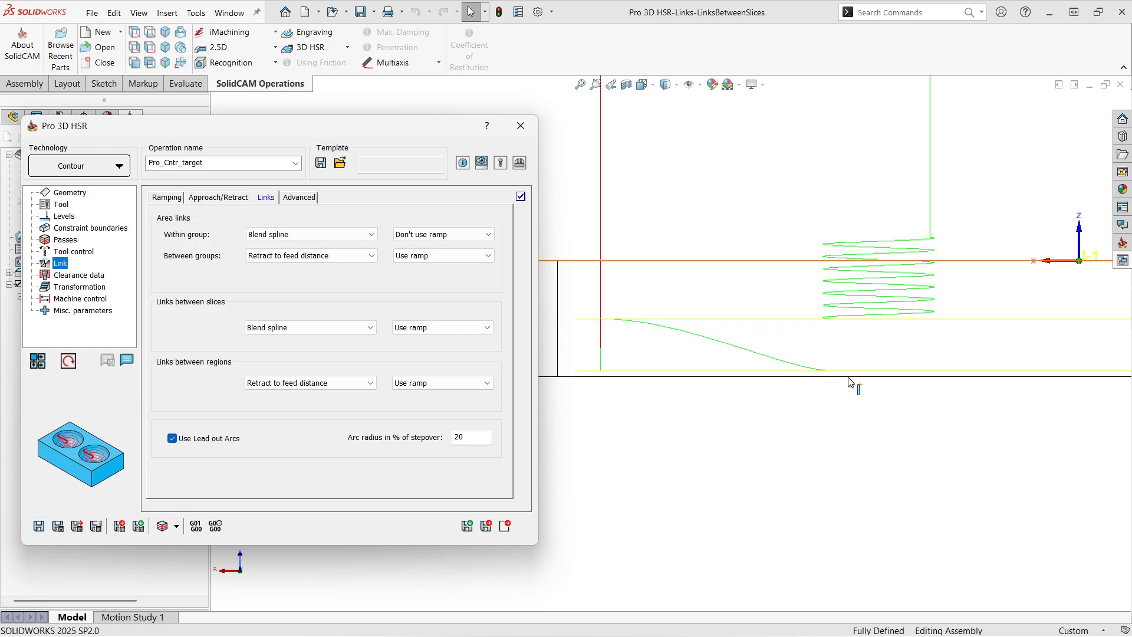
Step: Change the links between slices to Step and recalculate the toolpath
{"action": "left_click", "coordinate": [330, 328]}
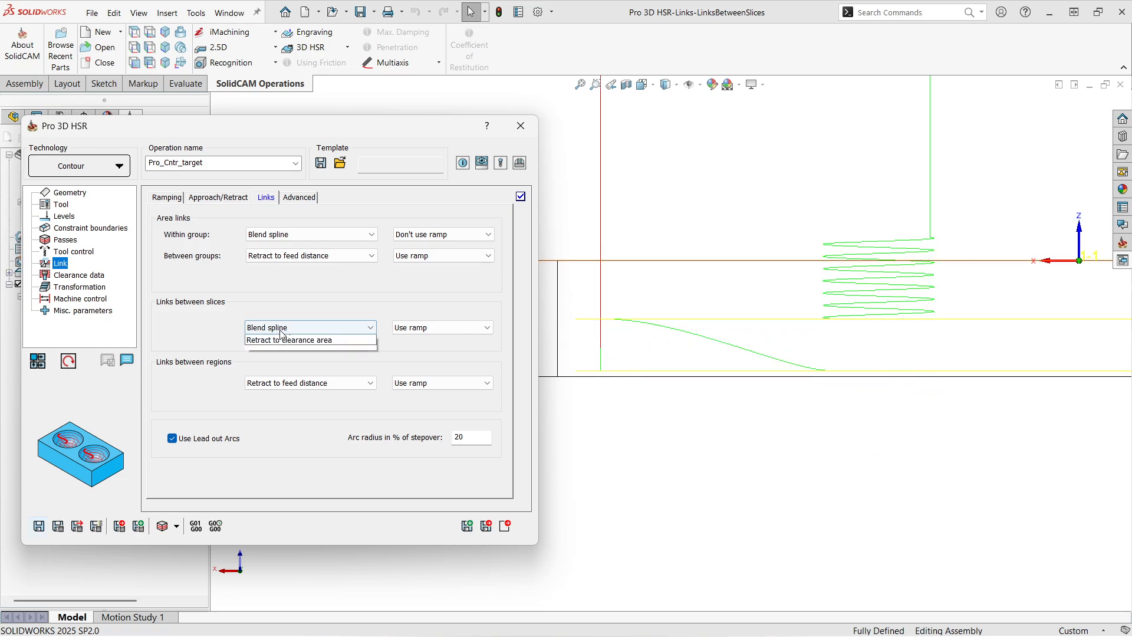
{"action": "left_click", "coordinate": [283, 357]}
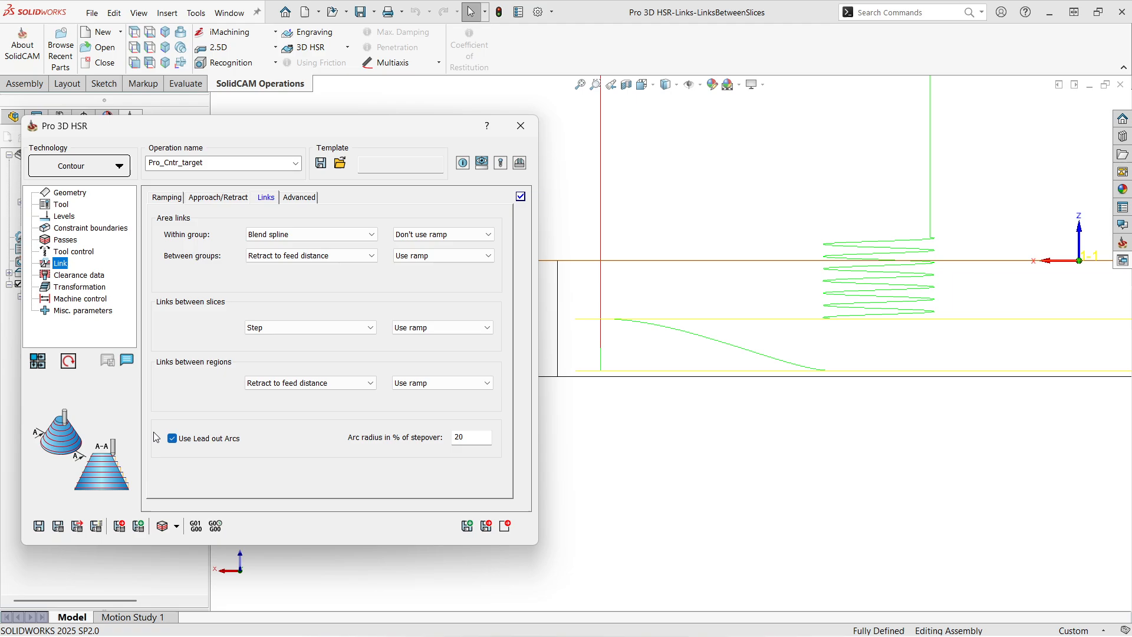
{"action": "left_click", "coordinate": [58, 526]}
{"action": "left_click", "coordinate": [280, 327]}
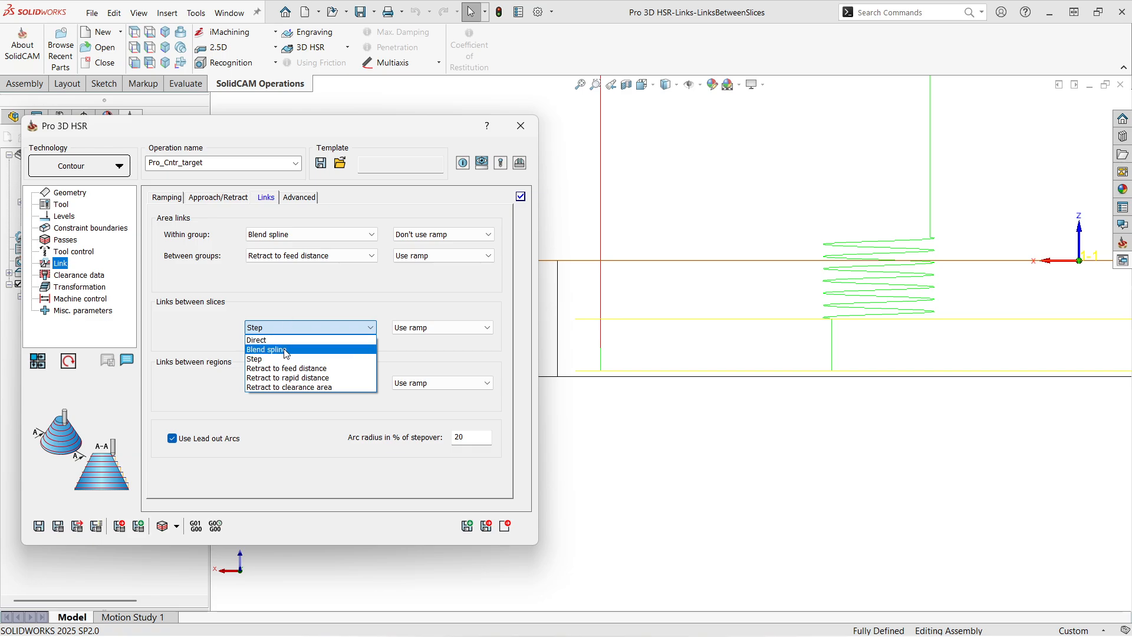
{"action": "left_click", "coordinate": [298, 306]}
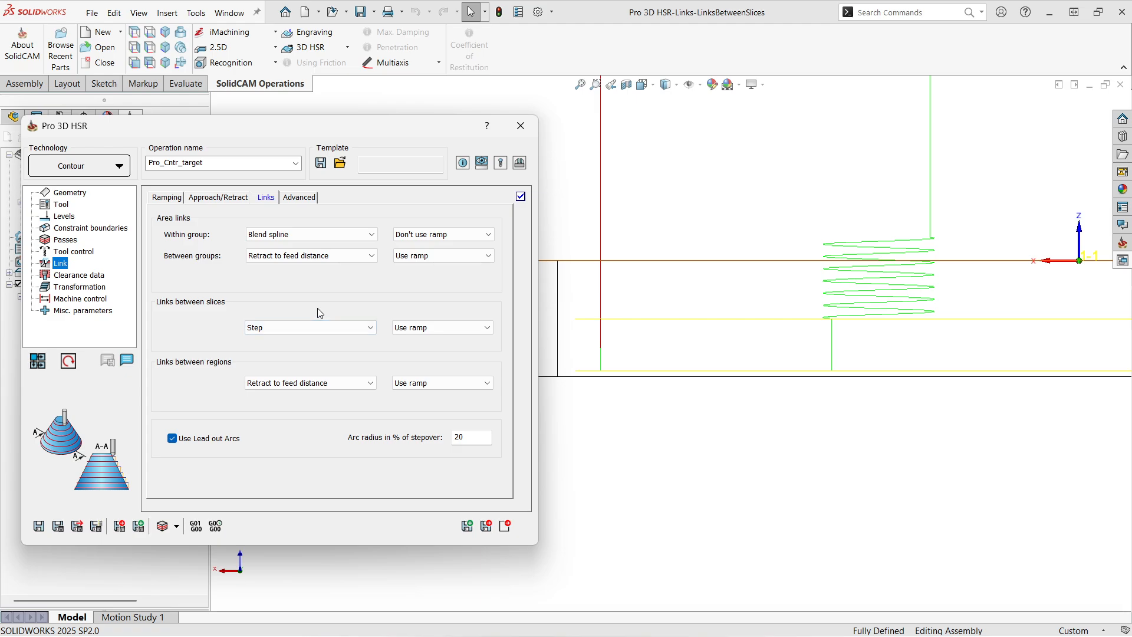
{"action": "left_click_drag", "start_coordinate": [147, 128], "coordinate": [146, 142]}
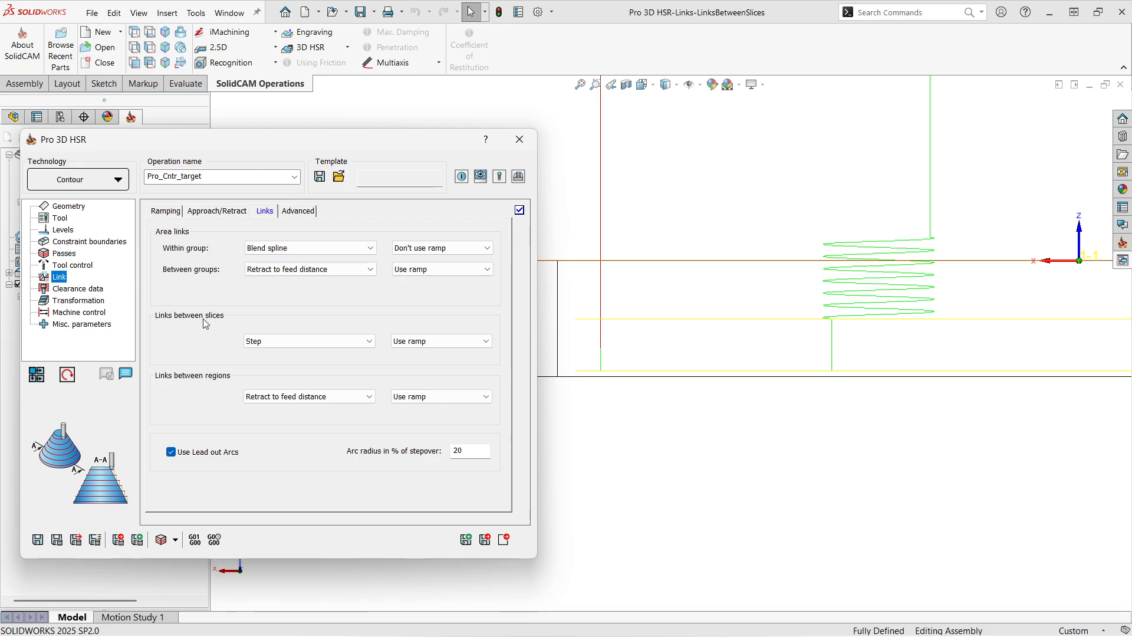
Step: Return the links between slices to Direct and recalculate the toolpath
{"action": "left_click", "coordinate": [282, 342]}
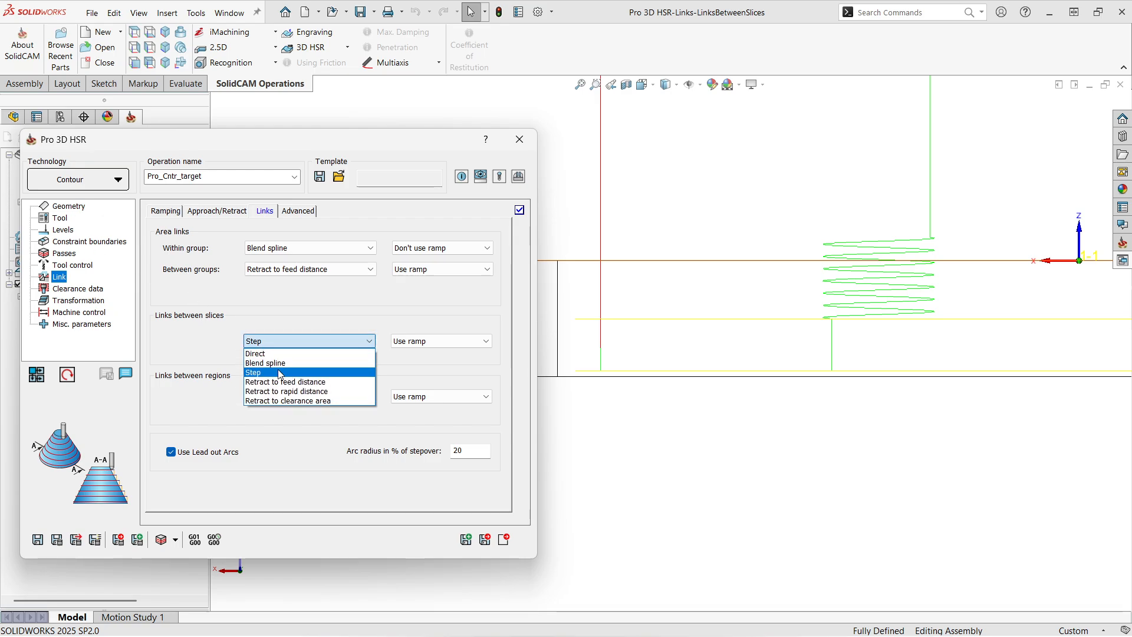
{"action": "left_click", "coordinate": [284, 355]}
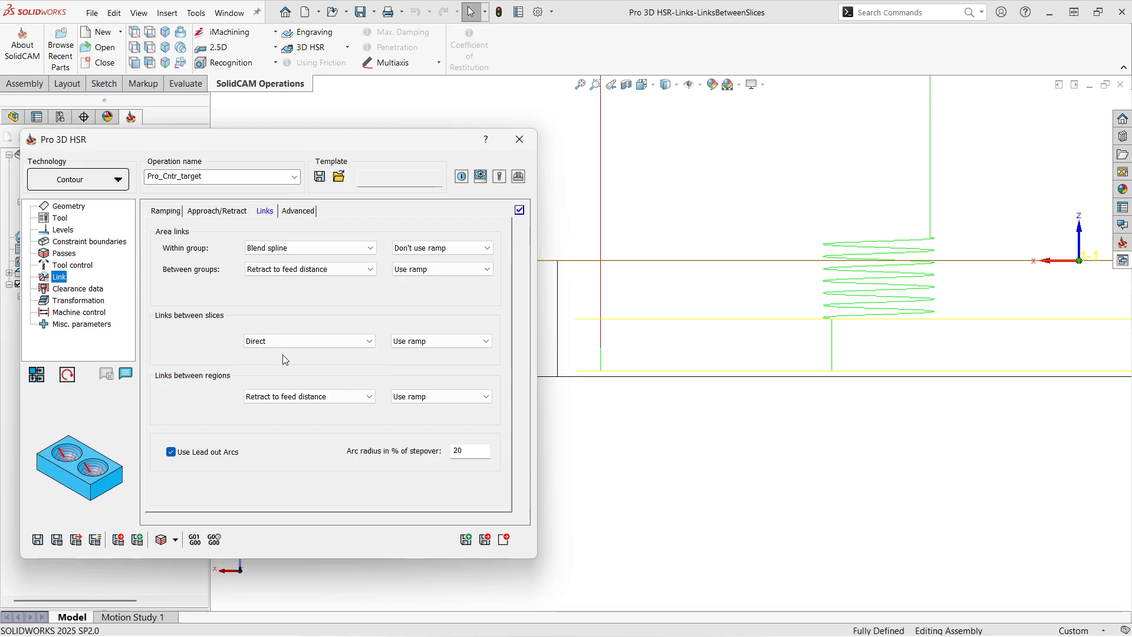
{"action": "left_click", "coordinate": [57, 541]}
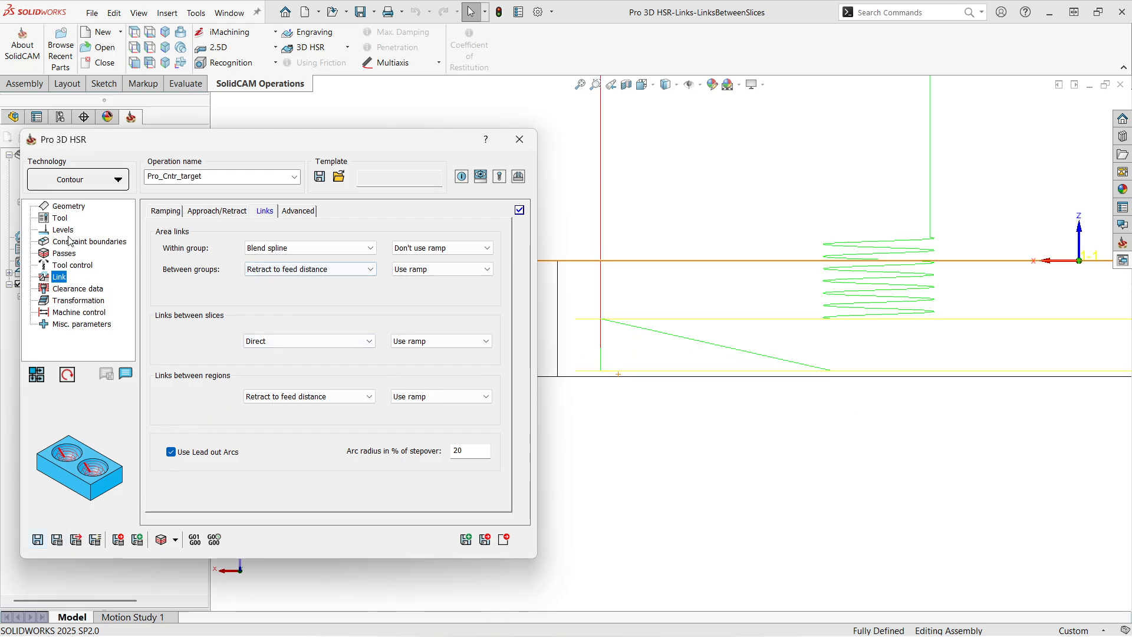
Step: Enable Respect stock model for the geometry and Check with in-process stock for the tool, recalculating the toolpath
{"action": "left_click", "coordinate": [69, 206]}
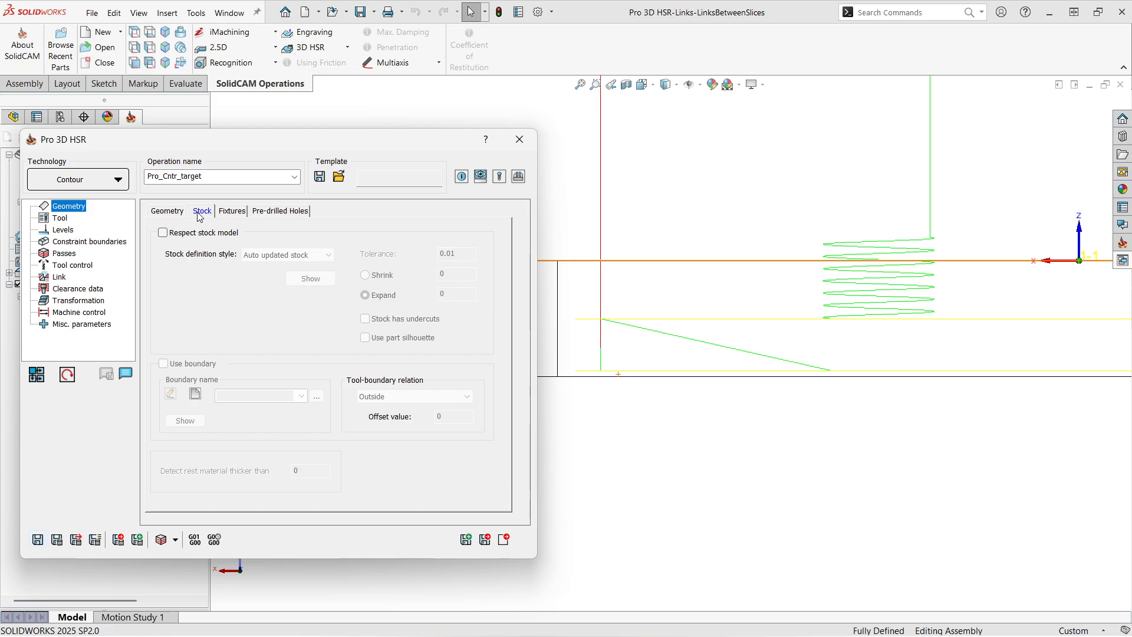
{"action": "left_click", "coordinate": [162, 233]}
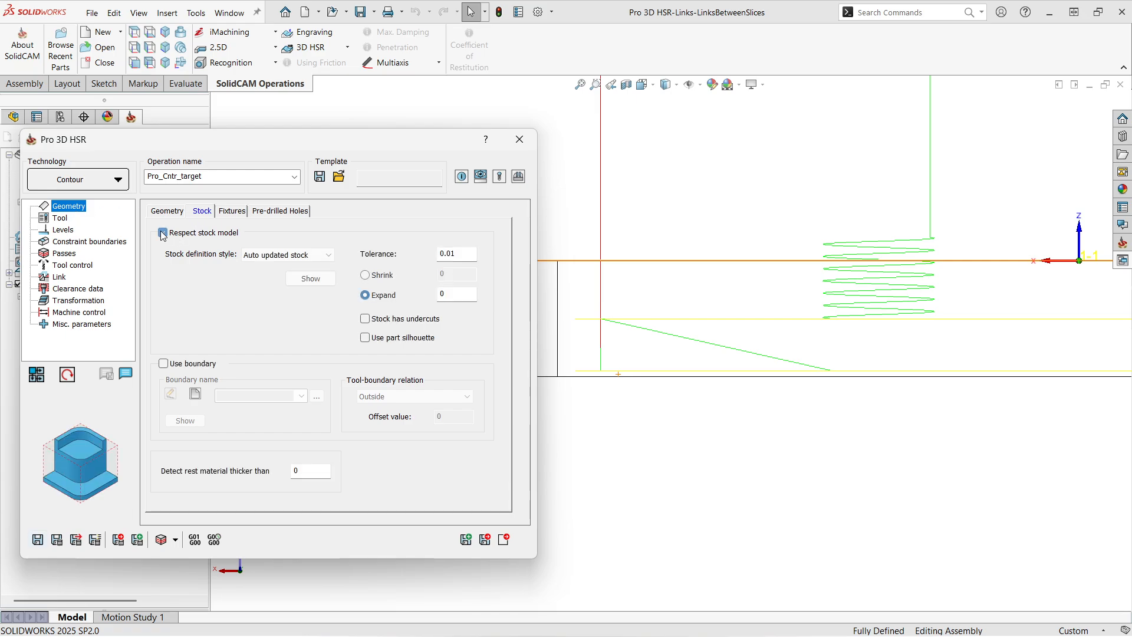
{"action": "left_click", "coordinate": [61, 219]}
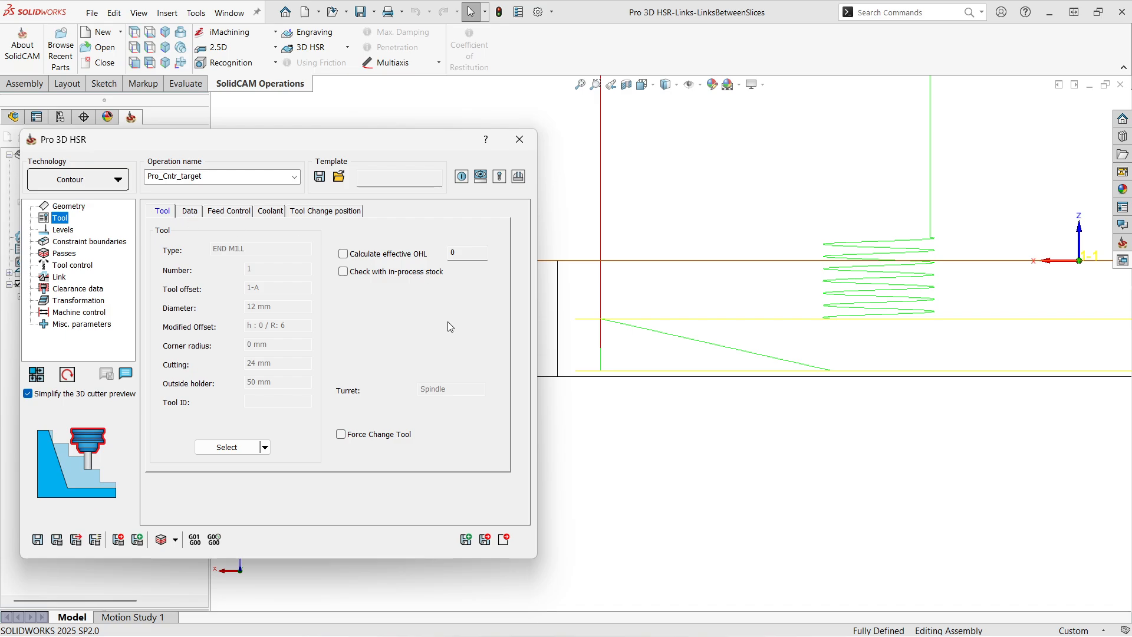
{"action": "left_click", "coordinate": [344, 273]}
{"action": "left_click", "coordinate": [57, 540]}
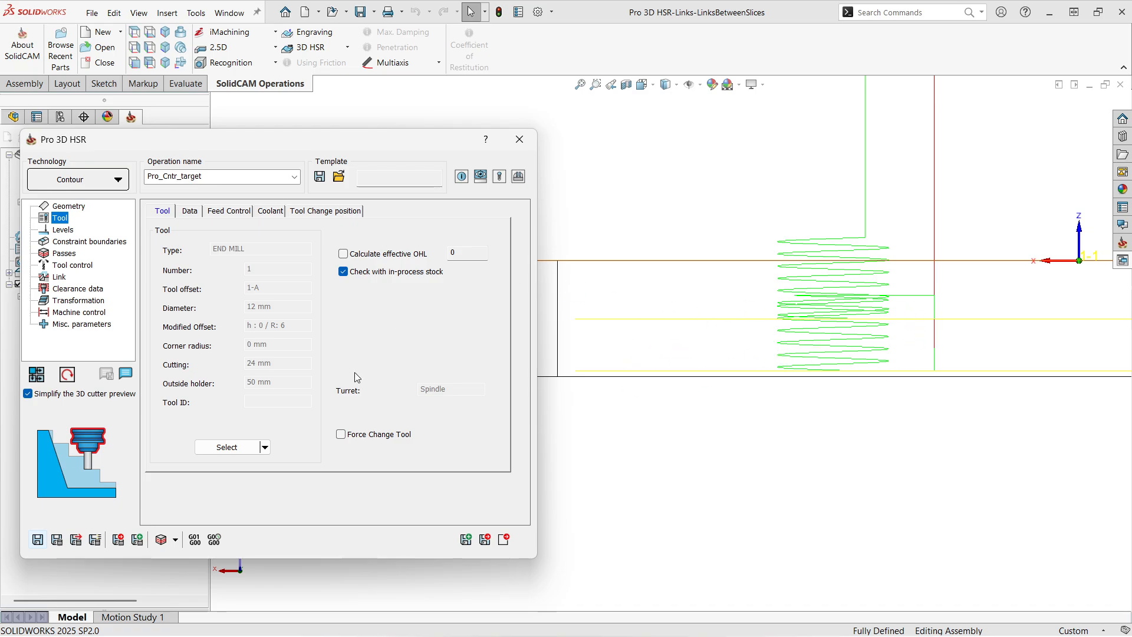
Step: Review the link types between slices together with the operation's stock model and in-process stock settings
{"action": "left_click", "coordinate": [59, 278]}
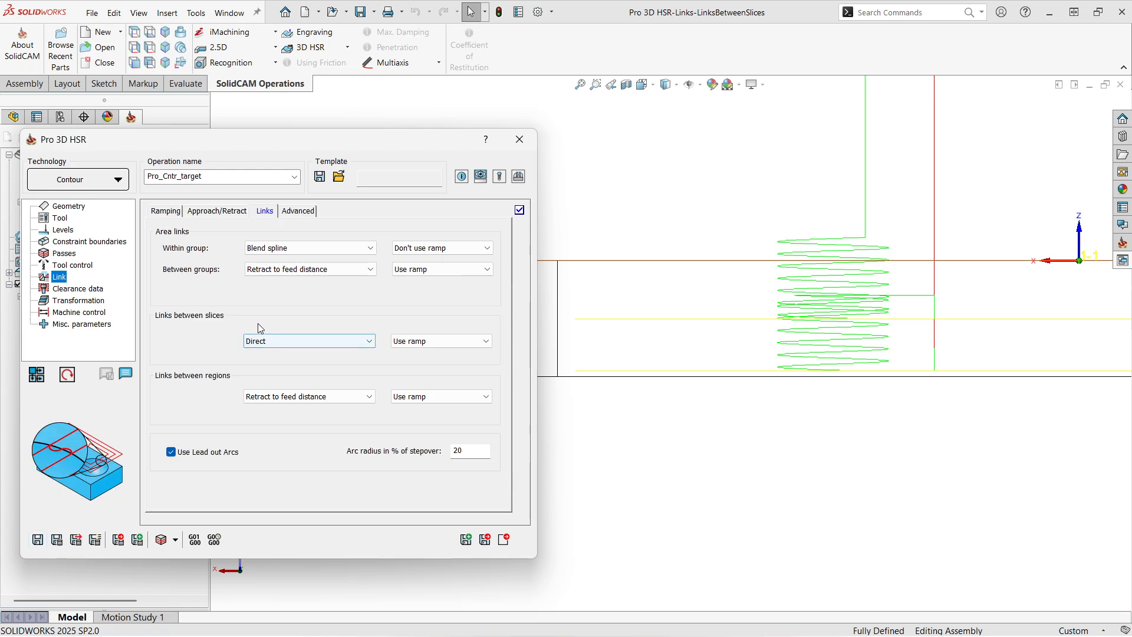
{"action": "left_click", "coordinate": [289, 341]}
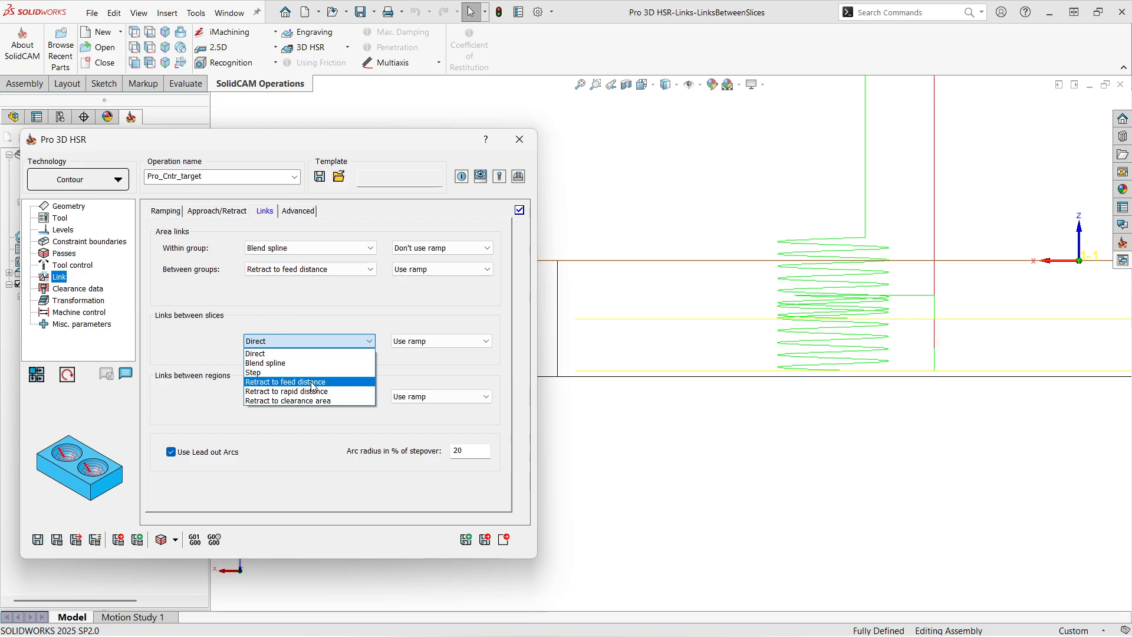
{"action": "left_click", "coordinate": [331, 313]}
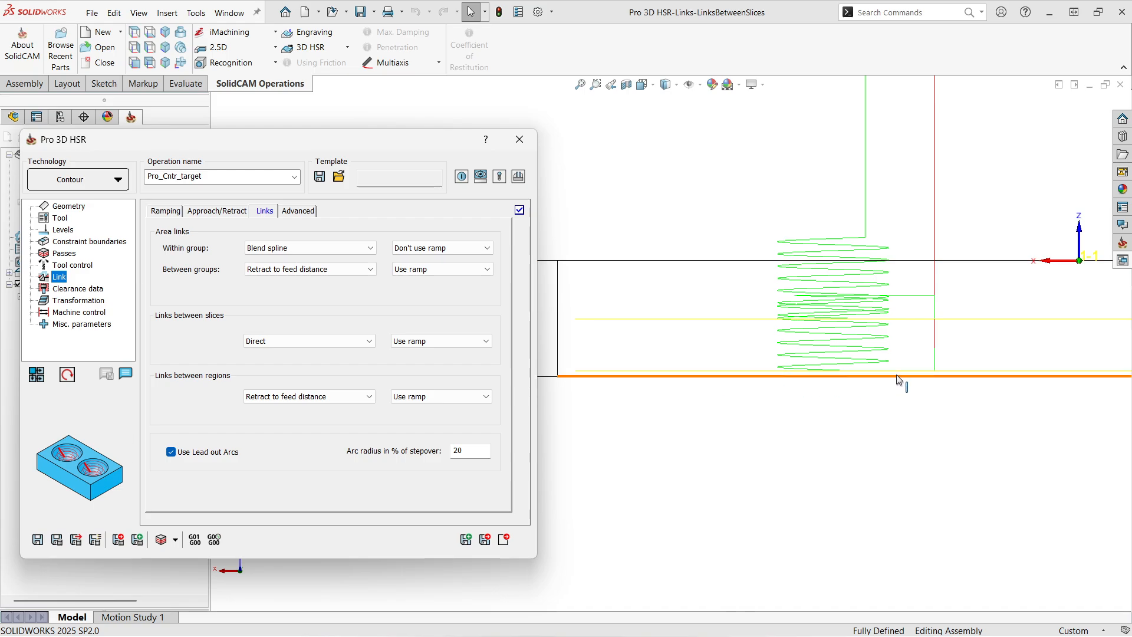
{"action": "left_click", "coordinate": [295, 347]}
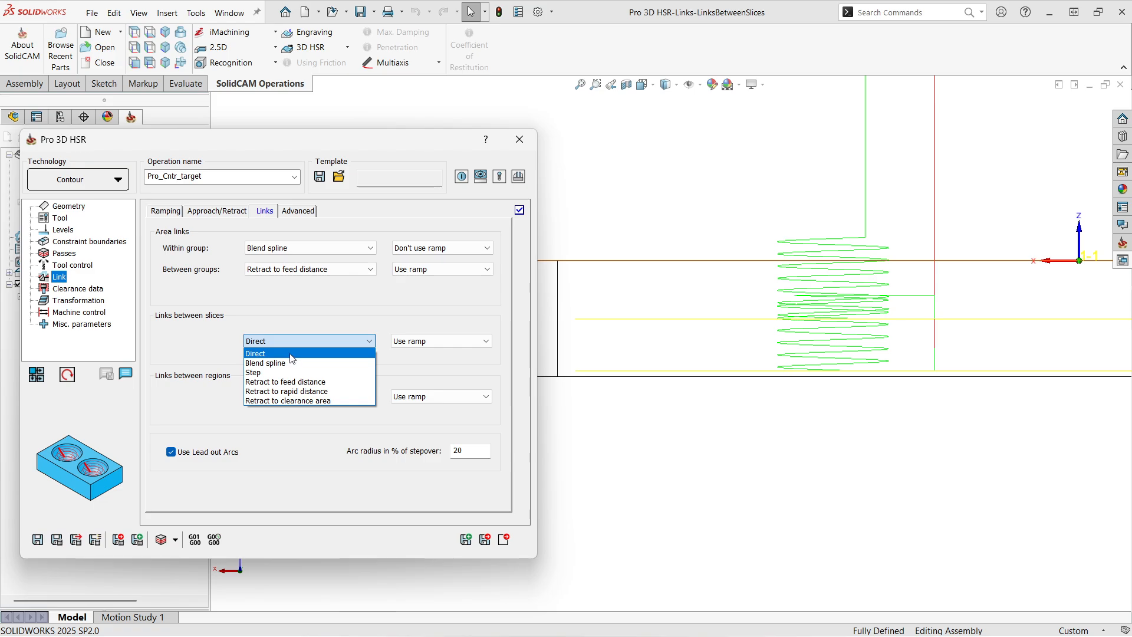
{"action": "left_click", "coordinate": [295, 311]}
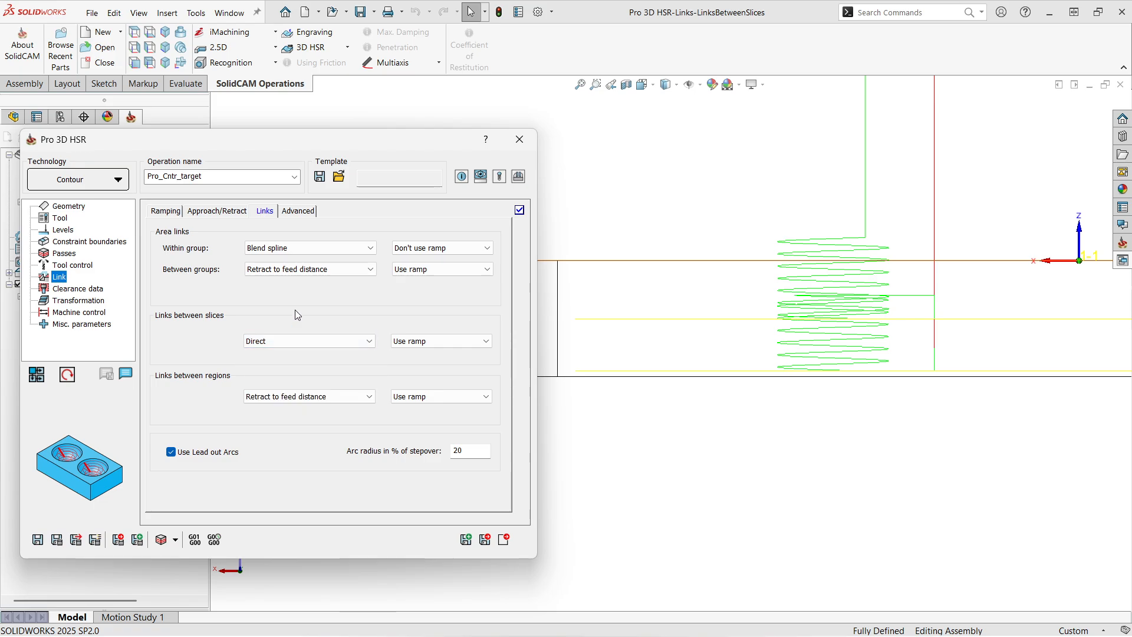
{"action": "left_click", "coordinate": [66, 215]}
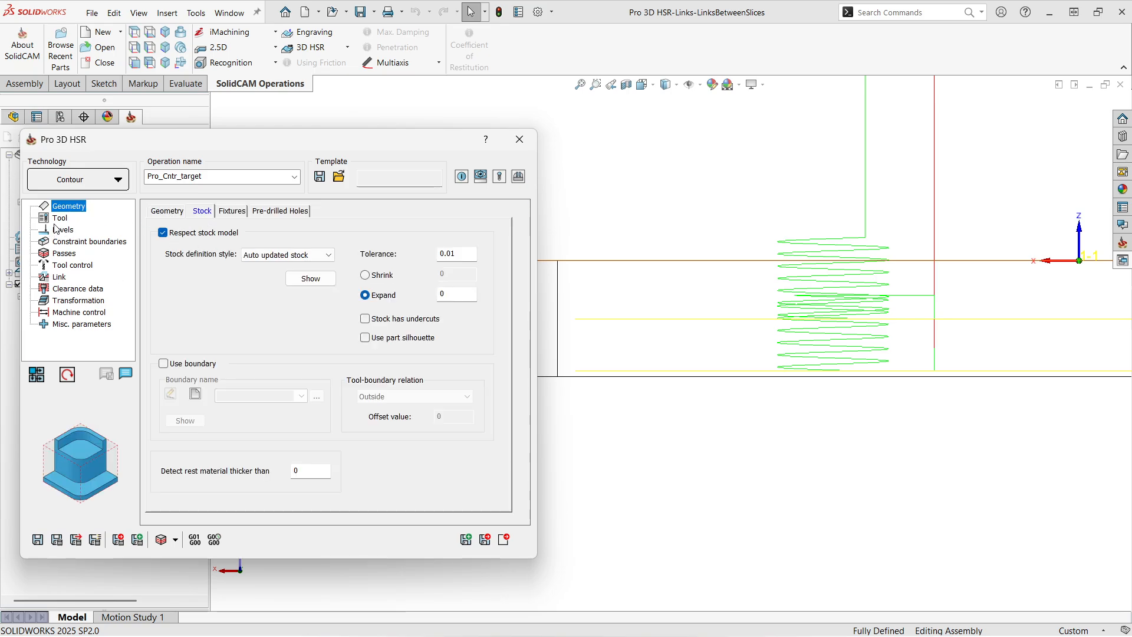
{"action": "left_click", "coordinate": [57, 220]}
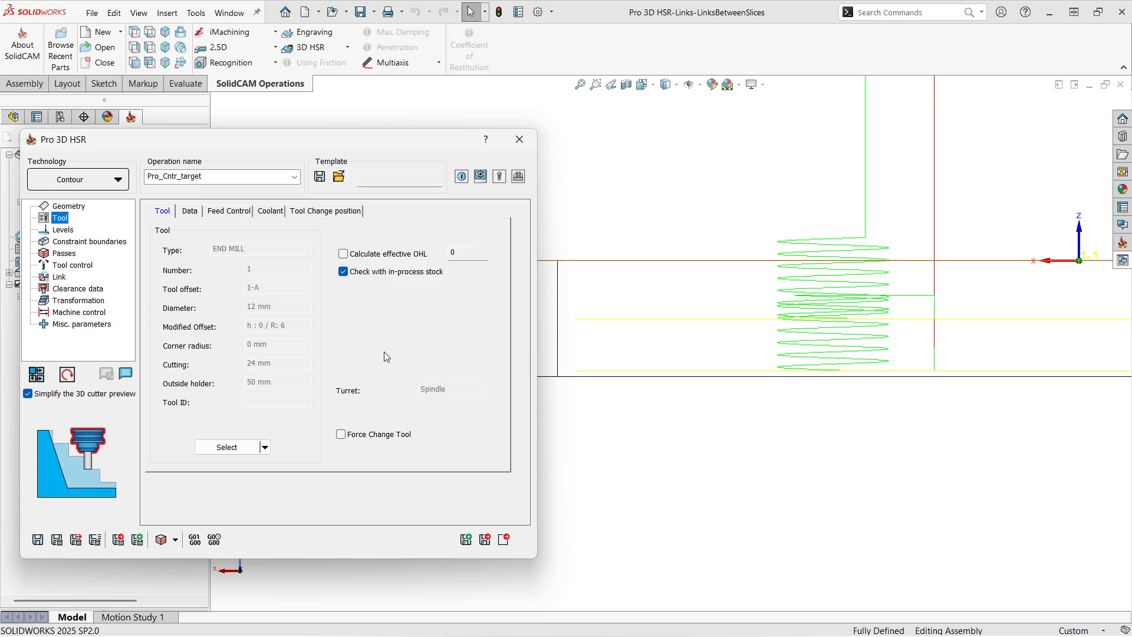
Step: Show the pocket and its toolpath in an angled view with the shaded with edges display
{"action": "scroll", "coordinate": [790, 363], "scroll_direction": "up", "scroll_amount": 3}
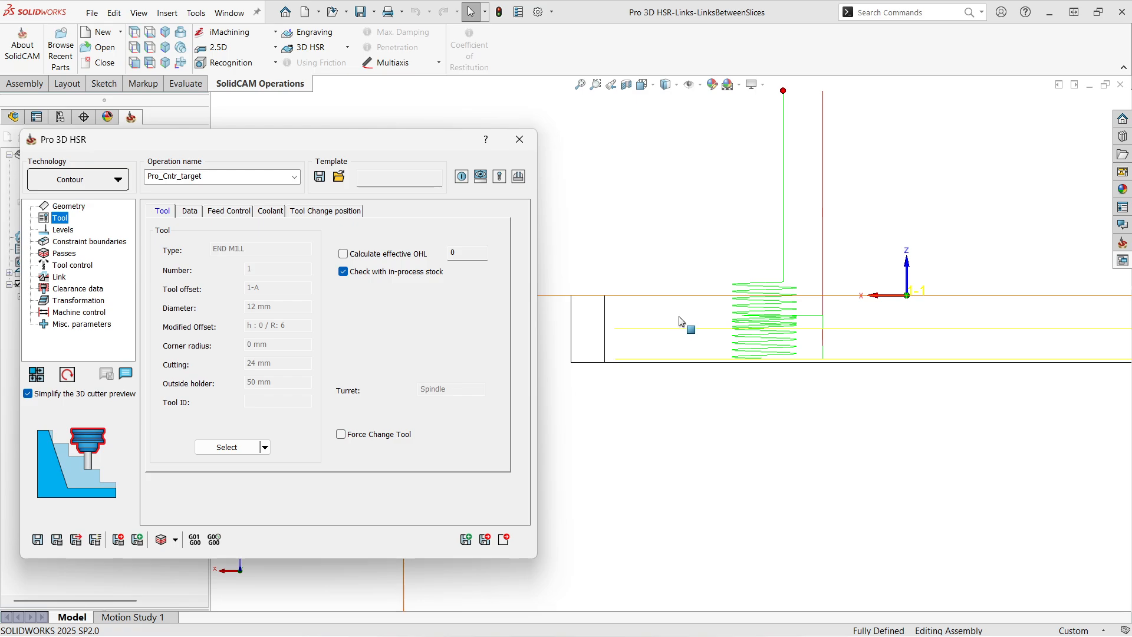
{"action": "middle_click_drag", "start_coordinate": [686, 253], "coordinate": [720, 306]}
{"action": "scroll", "coordinate": [725, 340], "scroll_direction": "up", "scroll_amount": 5}
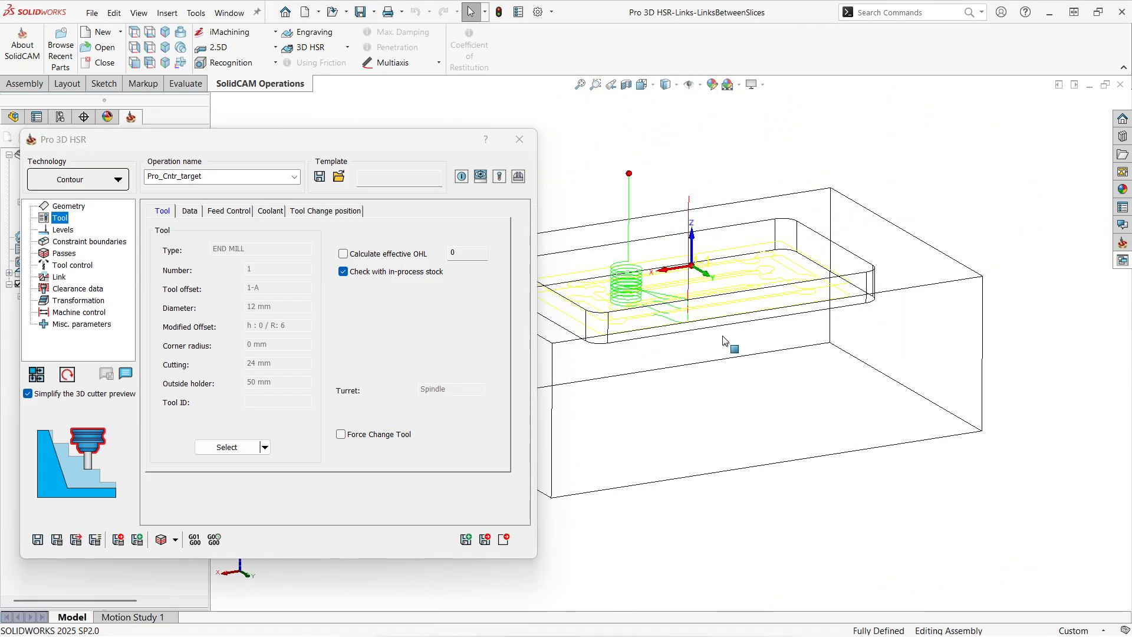
{"action": "scroll", "coordinate": [649, 366], "scroll_direction": "down", "scroll_amount": 5}
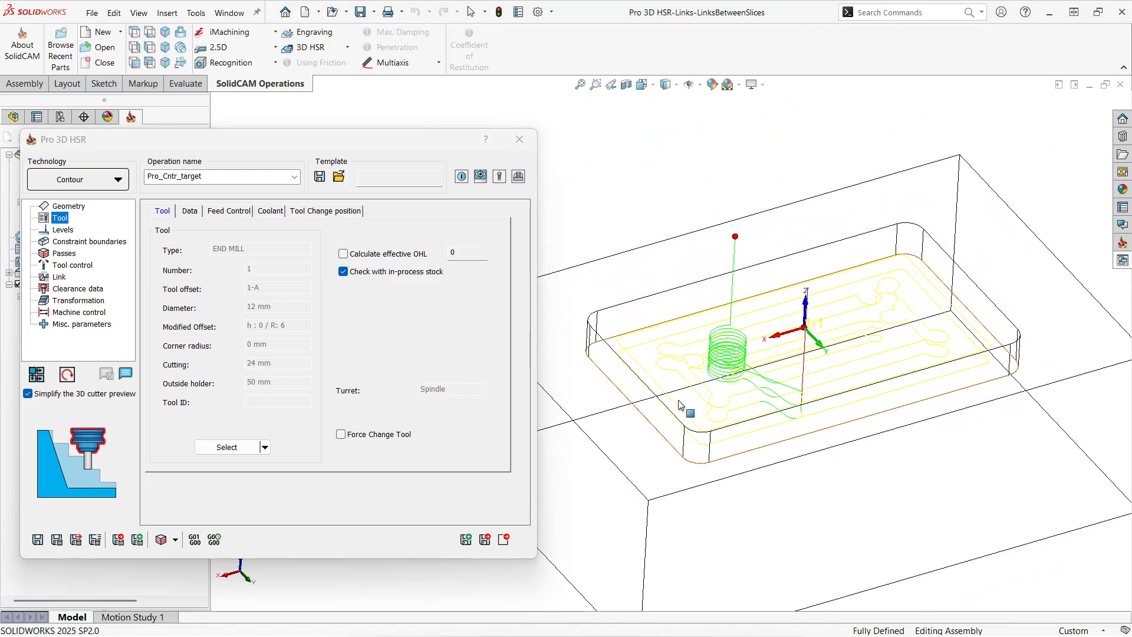
{"action": "mouse_move", "coordinate": [691, 392]}
{"action": "middle_mouse_down"}
{"action": "mouse_move", "coordinate": [688, 365]}
{"action": "mouse_move", "coordinate": [693, 394]}
{"action": "middle_mouse_up"}
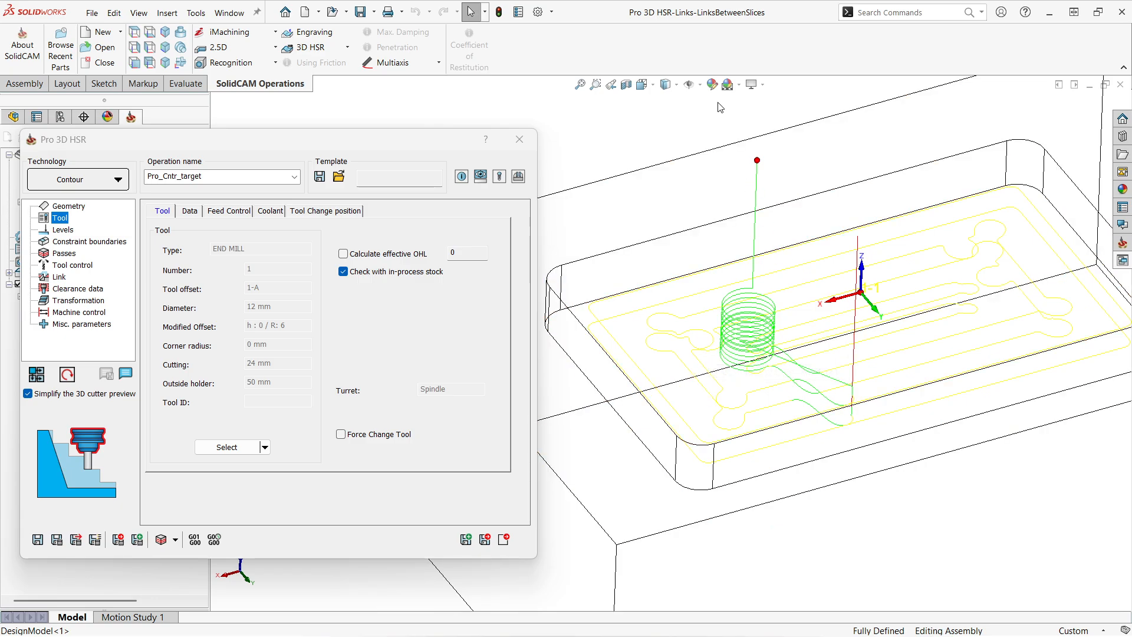
{"action": "left_click", "coordinate": [673, 86]}
{"action": "left_click", "coordinate": [668, 100]}
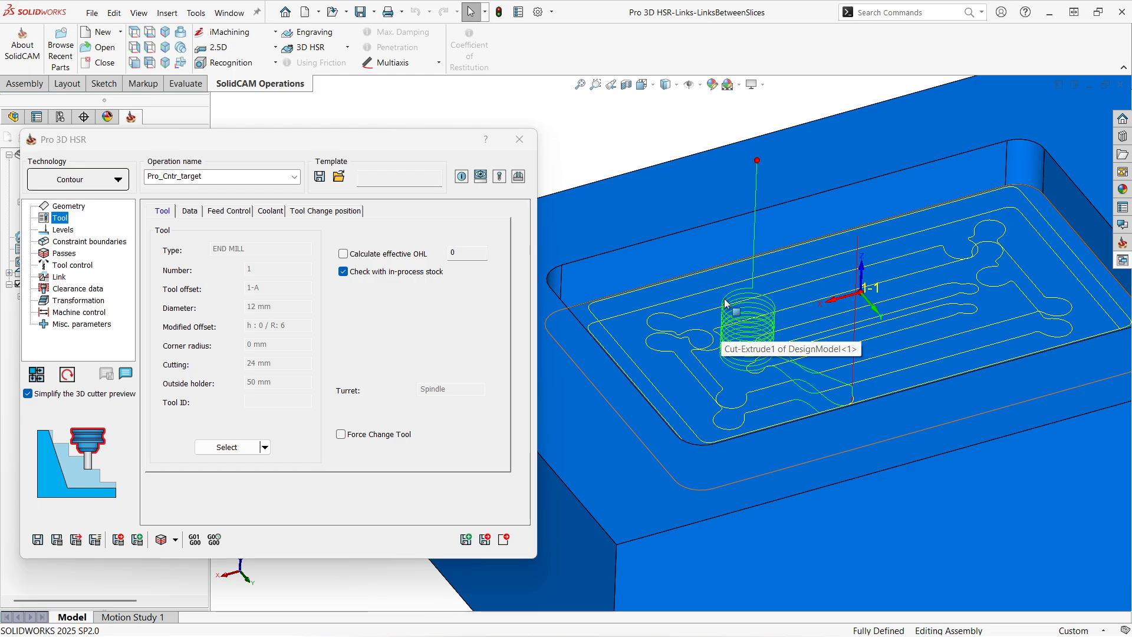
Step: Check the operation's link settings and the tool's in-process stock option
{"action": "left_click", "coordinate": [60, 277]}
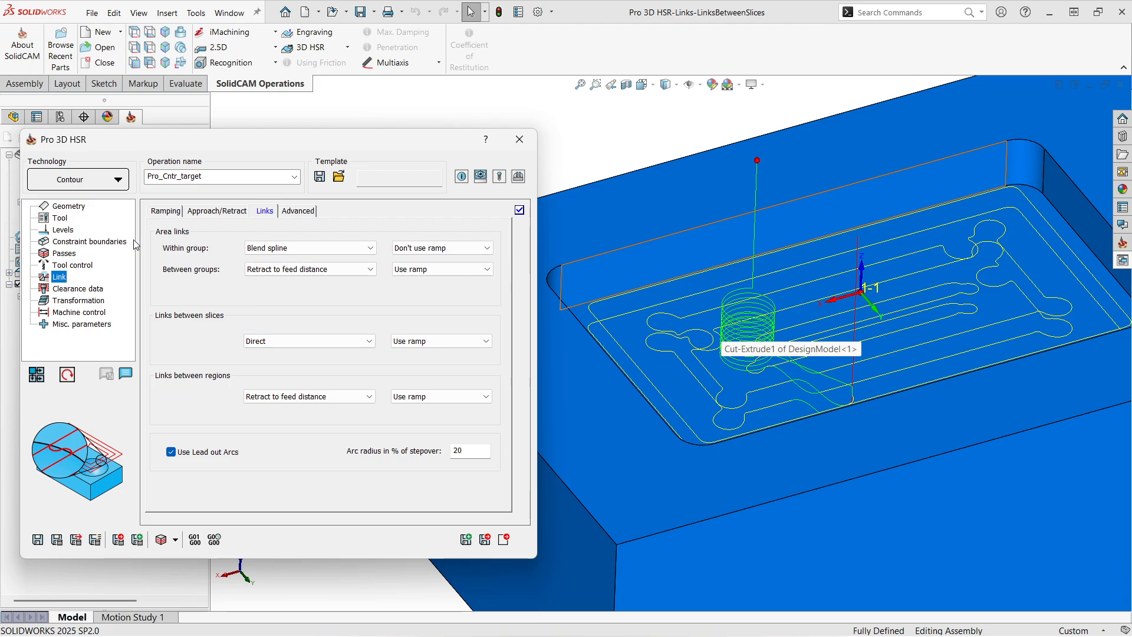
{"action": "left_click", "coordinate": [61, 218]}
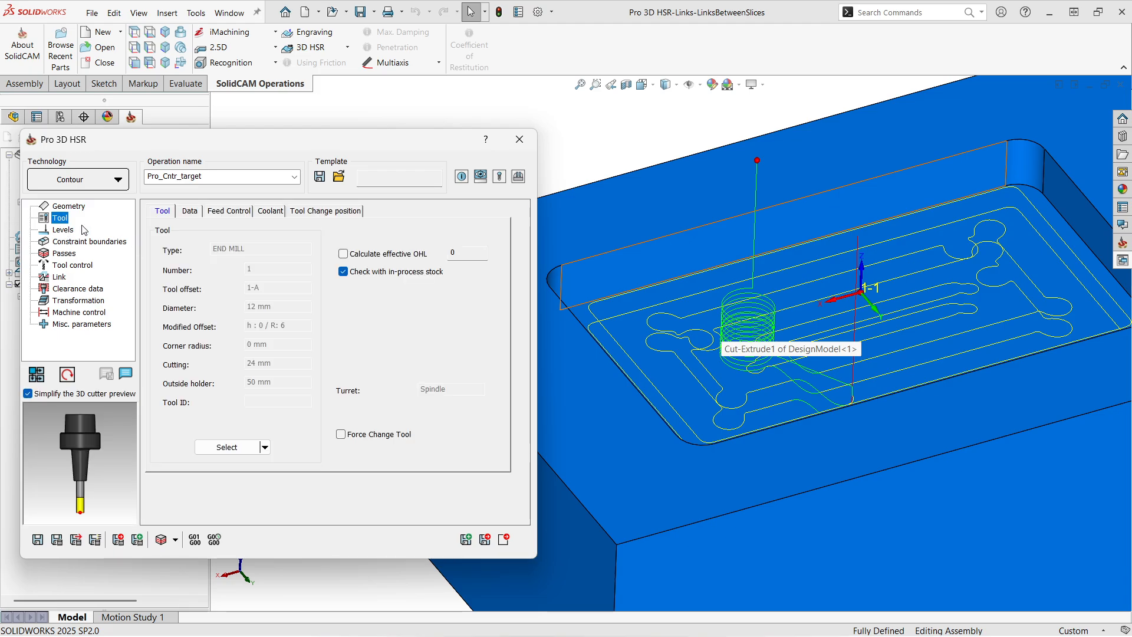